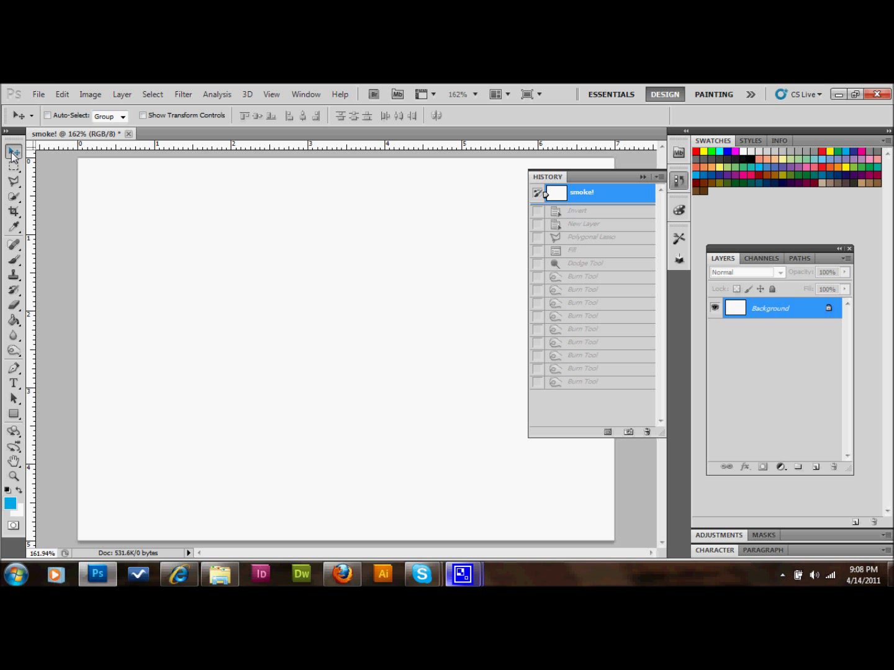
# Step: Collapse the History panel and invert the white background to solid black with Ctrl+I
pyautogui.click(641, 178)
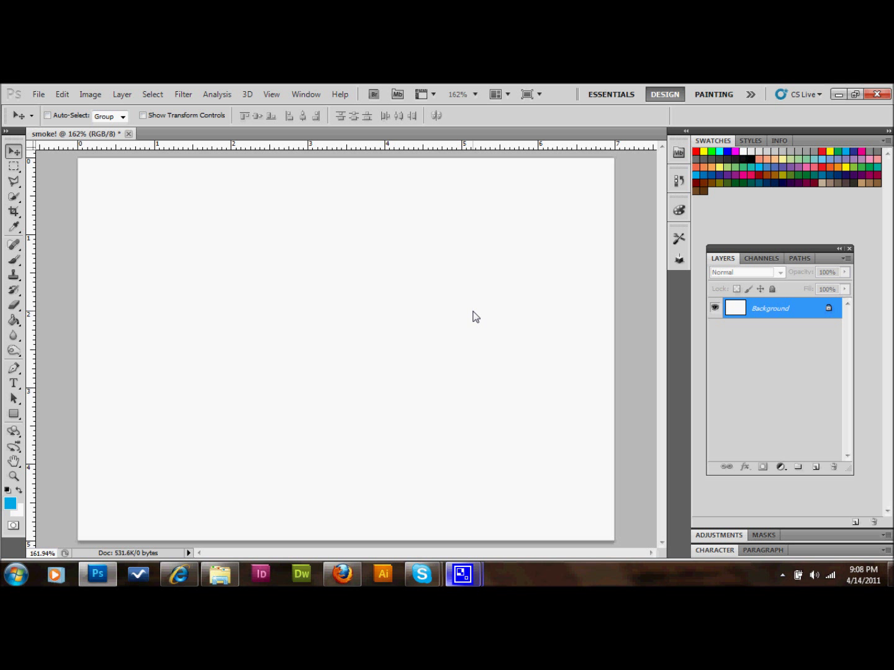
pyautogui.hotkey('ctrl', 'i')
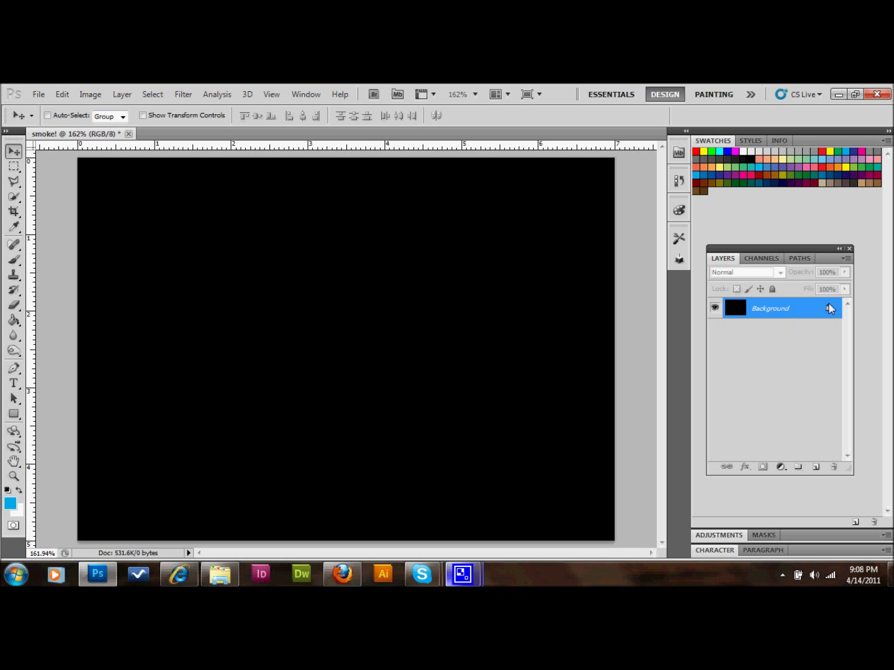
# Step: Add an empty Layer 1 above the black Background and choose the Polygonal Lasso Tool
pyautogui.click(816, 467)
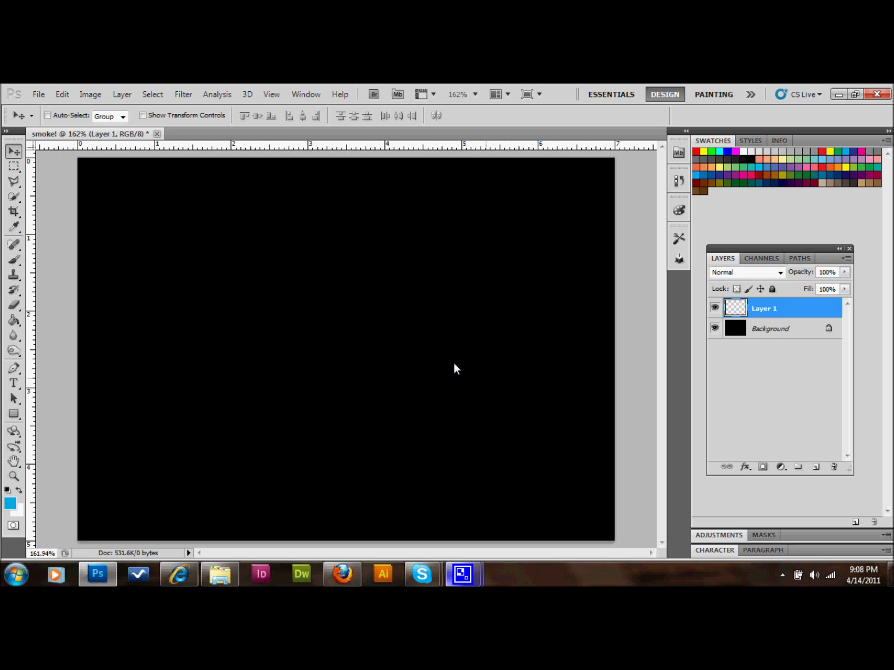
pyautogui.click(12, 182)
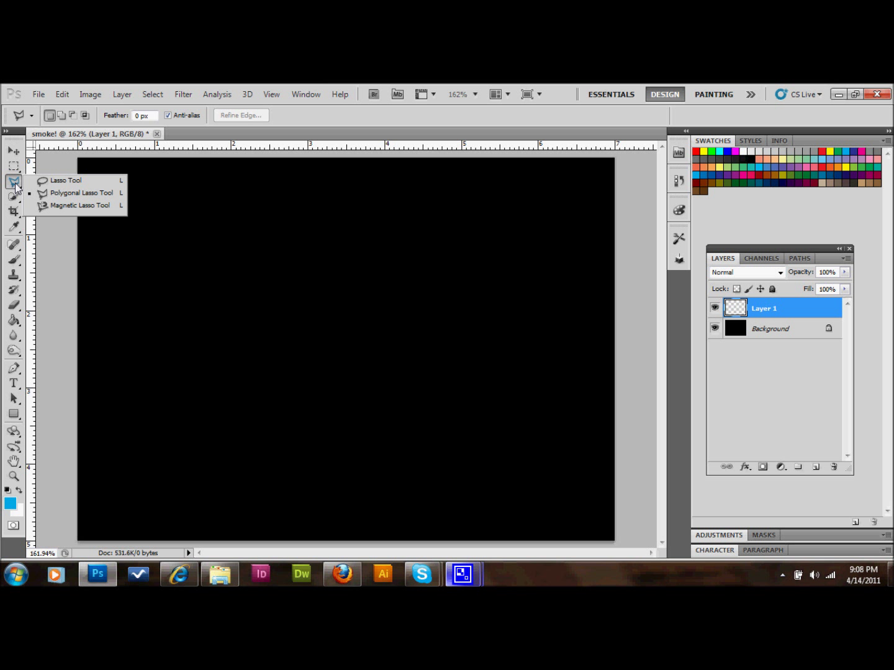
# Step: Start a polygonal lasso outline near the top-left, extending corners toward the upper right
pyautogui.click(61, 193)
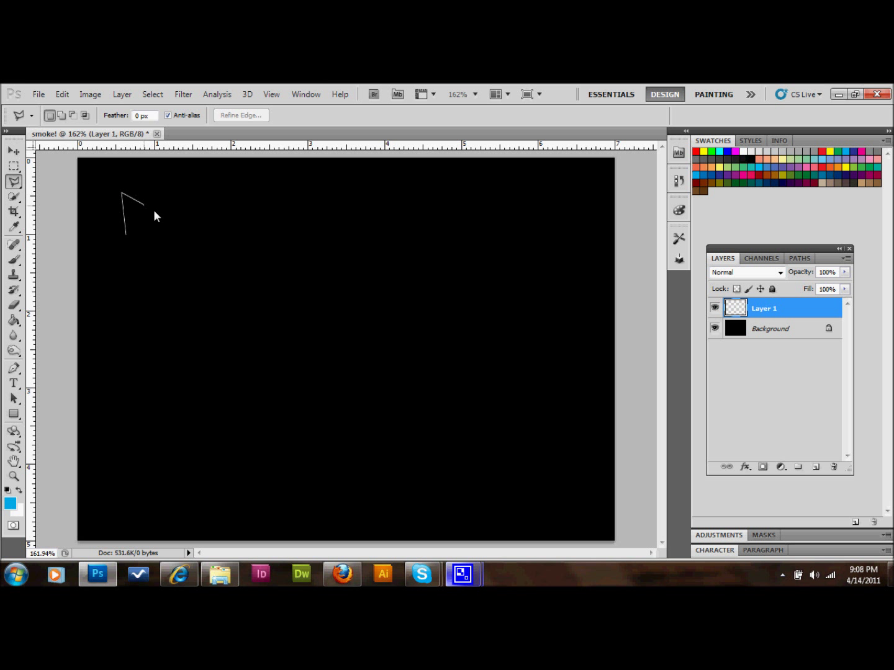
pyautogui.click(180, 207)
pyautogui.click(181, 186)
pyautogui.click(222, 190)
pyautogui.click(185, 210)
pyautogui.click(172, 233)
pyautogui.click(225, 255)
pyautogui.click(255, 214)
pyautogui.click(340, 198)
pyautogui.click(322, 185)
pyautogui.click(352, 179)
# Step: Outline the upper middle branch plus arms reaching the right edge and lower right
pyautogui.click(356, 189)
pyautogui.click(374, 207)
pyautogui.click(313, 221)
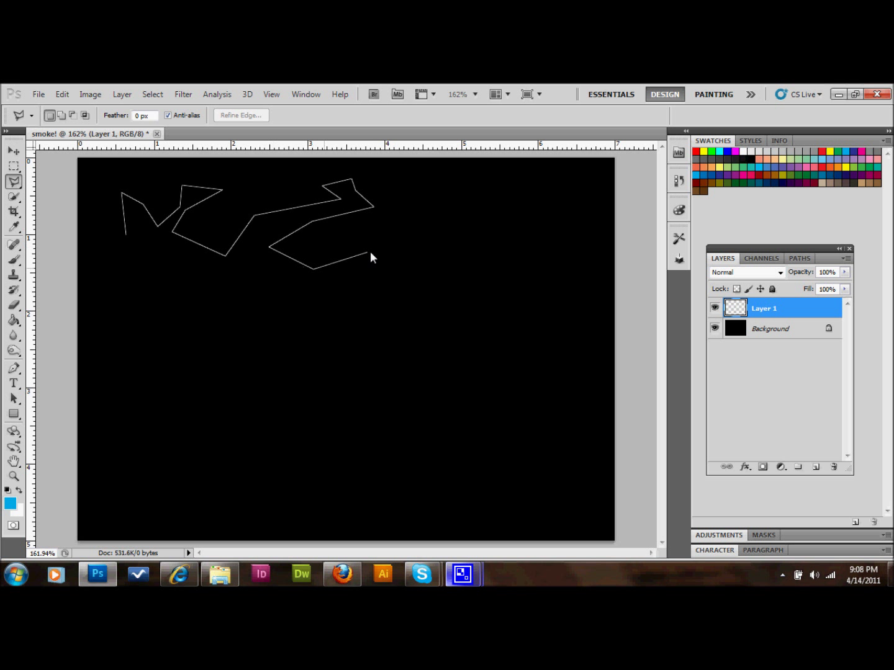
pyautogui.click(471, 219)
pyautogui.click(511, 248)
pyautogui.click(443, 264)
pyautogui.click(360, 289)
pyautogui.click(398, 314)
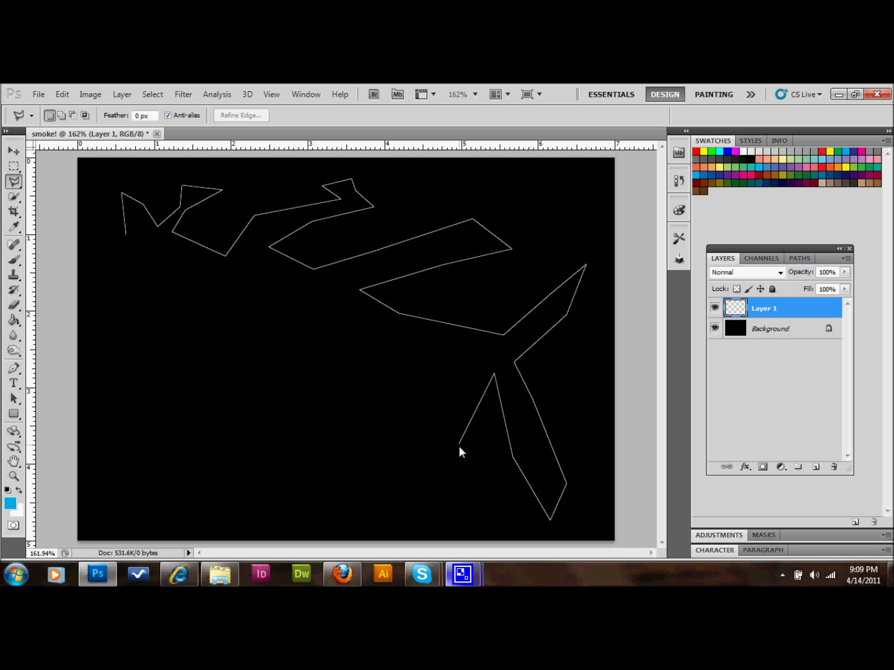
pyautogui.click(375, 509)
pyautogui.click(403, 446)
# Step: Outline the bottom-middle and lower-left branches, then close the jagged selection
pyautogui.click(385, 359)
pyautogui.click(339, 443)
pyautogui.click(260, 509)
pyautogui.click(225, 473)
pyautogui.click(327, 412)
pyautogui.click(341, 356)
pyautogui.click(149, 473)
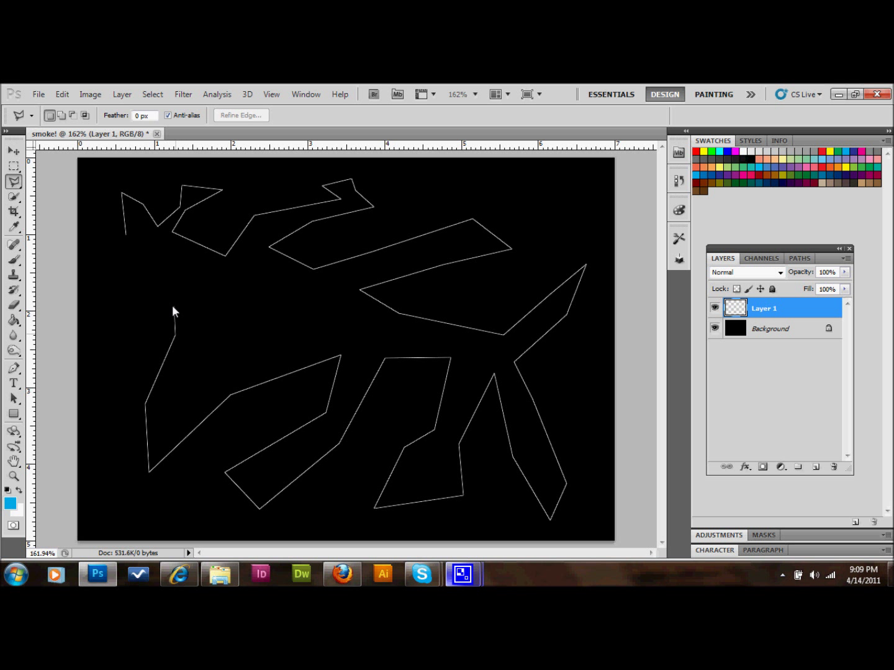
pyautogui.doubleClick(128, 235)
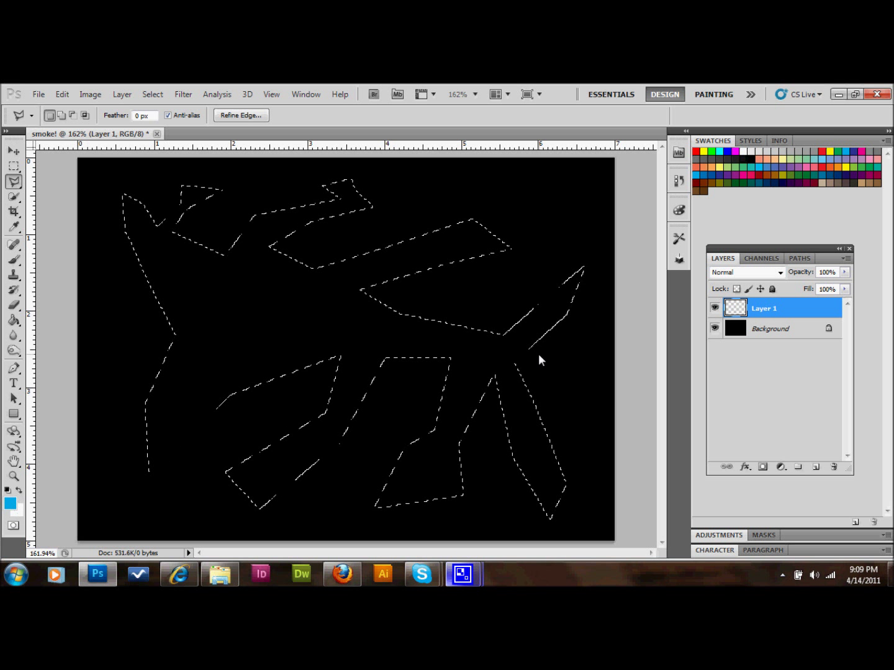
pyautogui.click(63, 94)
# Step: Use Edit > Fill with Foreground Color to make the branching selection light blue
pyautogui.click(123, 281)
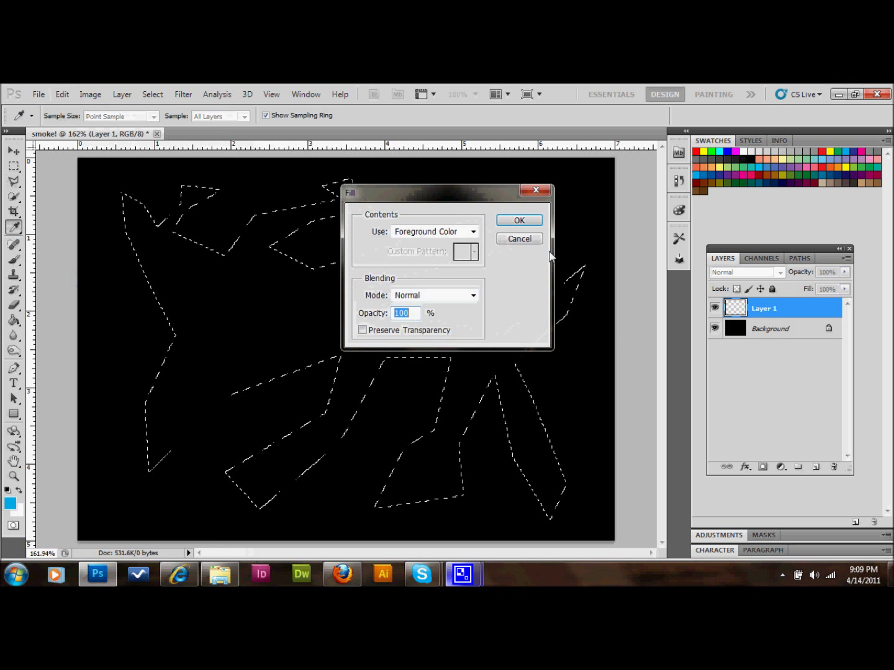
pyautogui.click(421, 232)
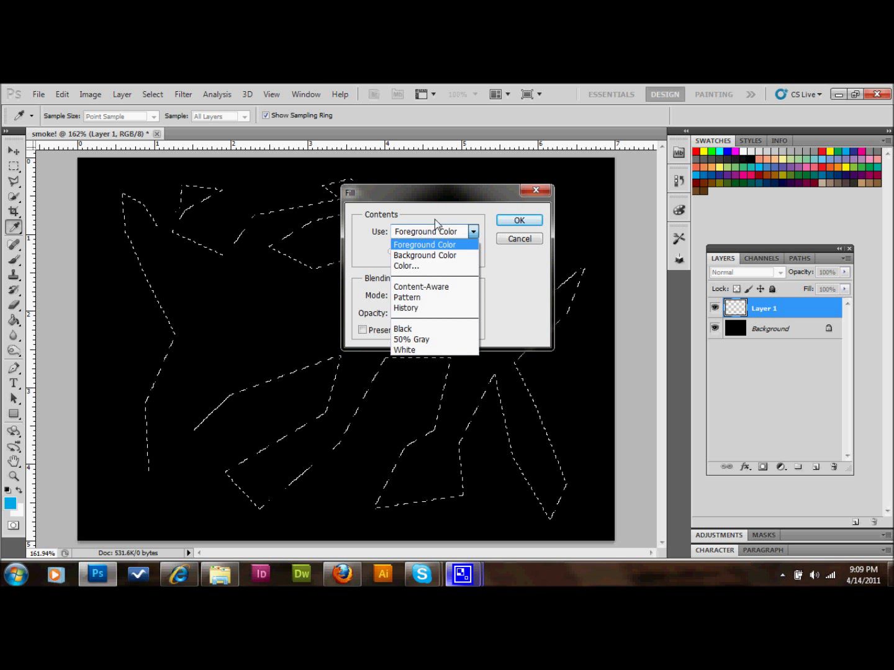
pyautogui.click(417, 247)
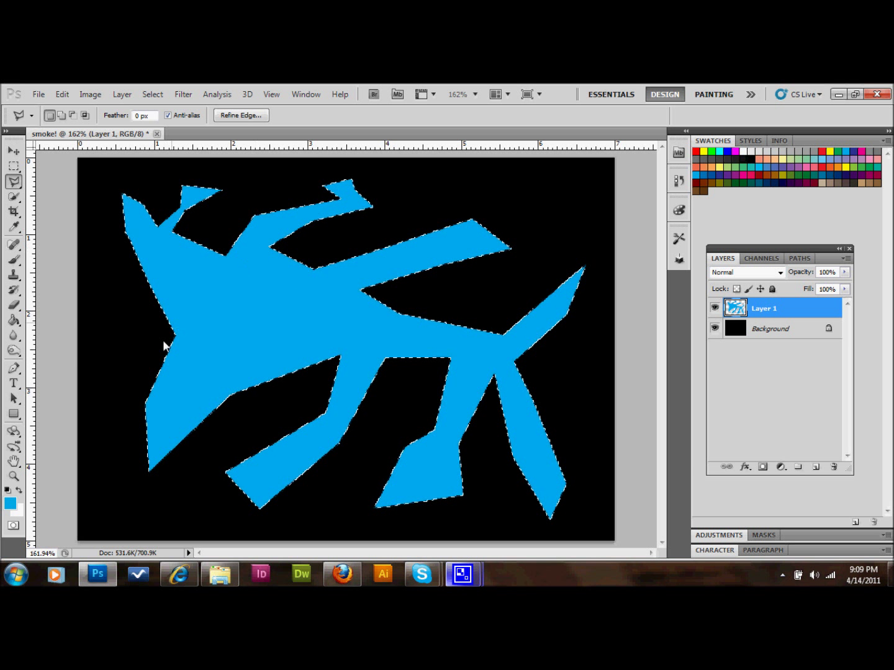
pyautogui.click(14, 352)
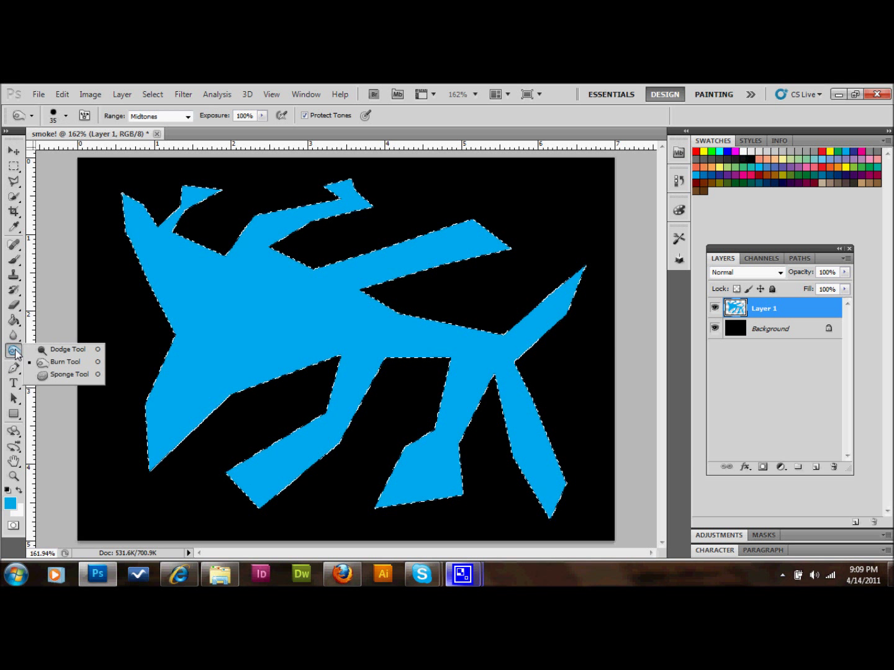
# Step: With the Dodge Tool at 85% hardness, lighten an arc and a left-edge streak in the shape
pyautogui.click(58, 350)
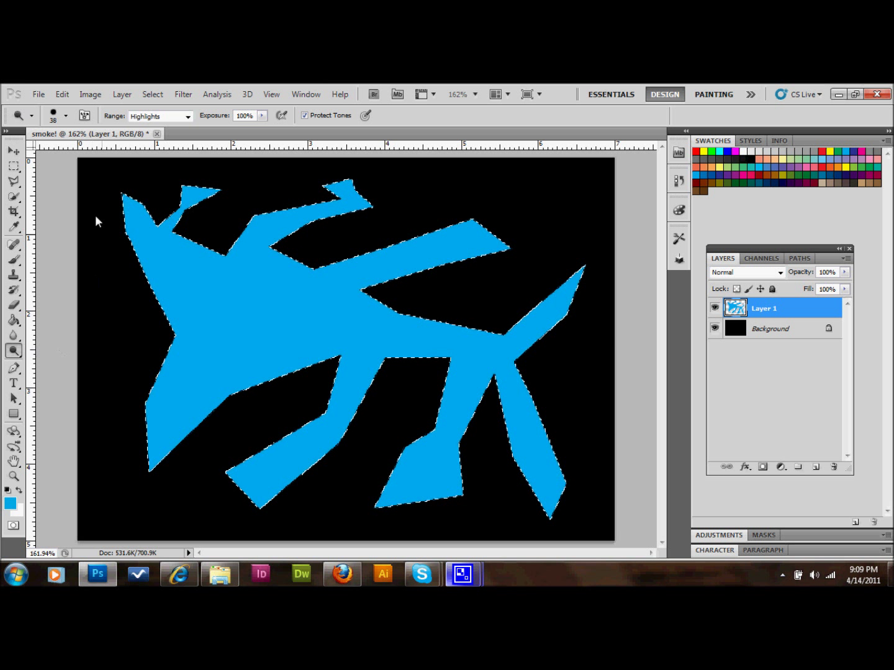
pyautogui.click(55, 114)
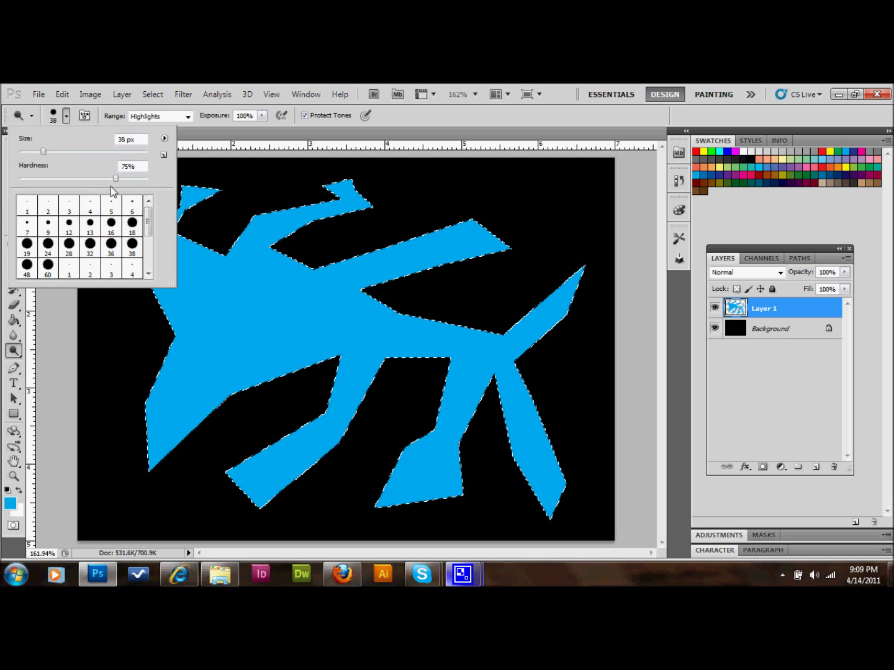
pyautogui.moveTo(115, 184); pyautogui.dragTo(129, 186)
pyautogui.click(240, 225)
pyautogui.moveTo(235, 240)
pyautogui.mouseDown()
pyautogui.moveTo(214, 253)
pyautogui.moveTo(192, 232)
pyautogui.mouseUp()
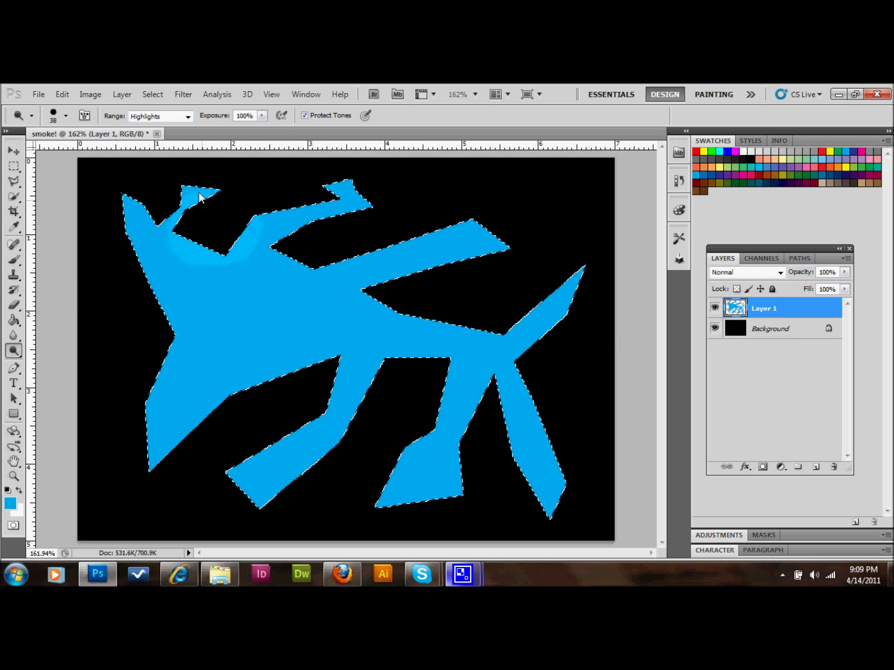
pyautogui.moveTo(123, 230)
pyautogui.mouseDown()
pyautogui.moveTo(168, 331)
pyautogui.moveTo(149, 408)
pyautogui.moveTo(157, 466)
pyautogui.moveTo(227, 405)
pyautogui.moveTo(305, 361)
pyautogui.moveTo(330, 358)
pyautogui.moveTo(332, 380)
pyautogui.moveTo(304, 418)
pyautogui.moveTo(222, 472)
pyautogui.moveTo(222, 494)
pyautogui.moveTo(239, 503)
pyautogui.moveTo(313, 489)
pyautogui.moveTo(381, 403)
pyautogui.moveTo(393, 359)
pyautogui.moveTo(432, 360)
pyautogui.moveTo(452, 377)
pyautogui.moveTo(410, 448)
pyautogui.moveTo(401, 509)
pyautogui.moveTo(454, 495)
pyautogui.moveTo(503, 393)
pyautogui.moveTo(527, 489)
pyautogui.moveTo(545, 517)
pyautogui.moveTo(558, 513)
pyautogui.moveTo(581, 469)
pyautogui.moveTo(538, 365)
pyautogui.moveTo(593, 287)
pyautogui.moveTo(581, 283)
pyautogui.moveTo(505, 318)
pyautogui.moveTo(418, 321)
pyautogui.moveTo(372, 286)
pyautogui.moveTo(479, 256)
pyautogui.moveTo(494, 241)
pyautogui.moveTo(429, 222)
pyautogui.moveTo(359, 252)
pyautogui.moveTo(299, 261)
pyautogui.moveTo(286, 253)
pyautogui.moveTo(366, 224)
pyautogui.moveTo(313, 187)
pyautogui.mouseUp()
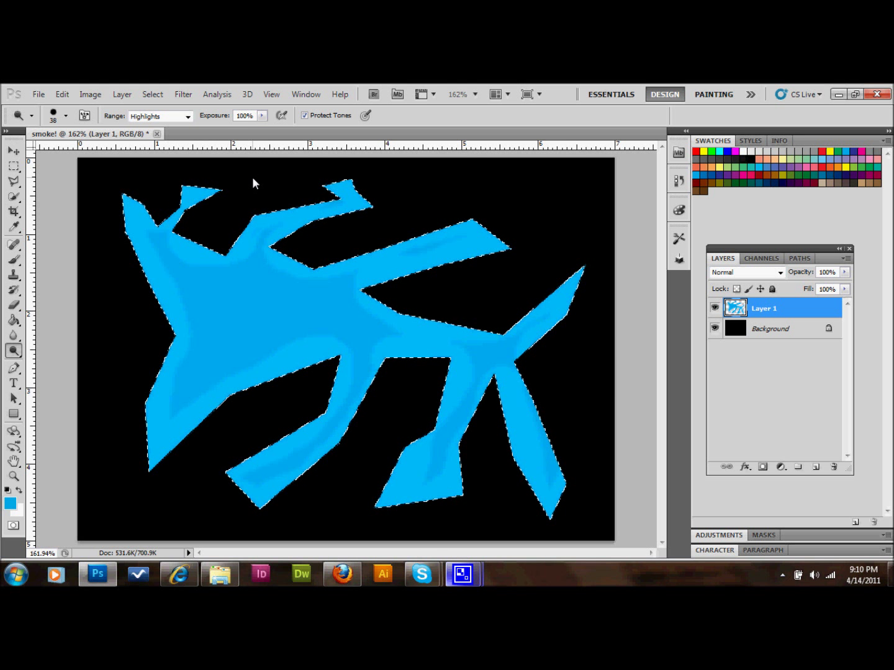
pyautogui.rightClick(14, 352)
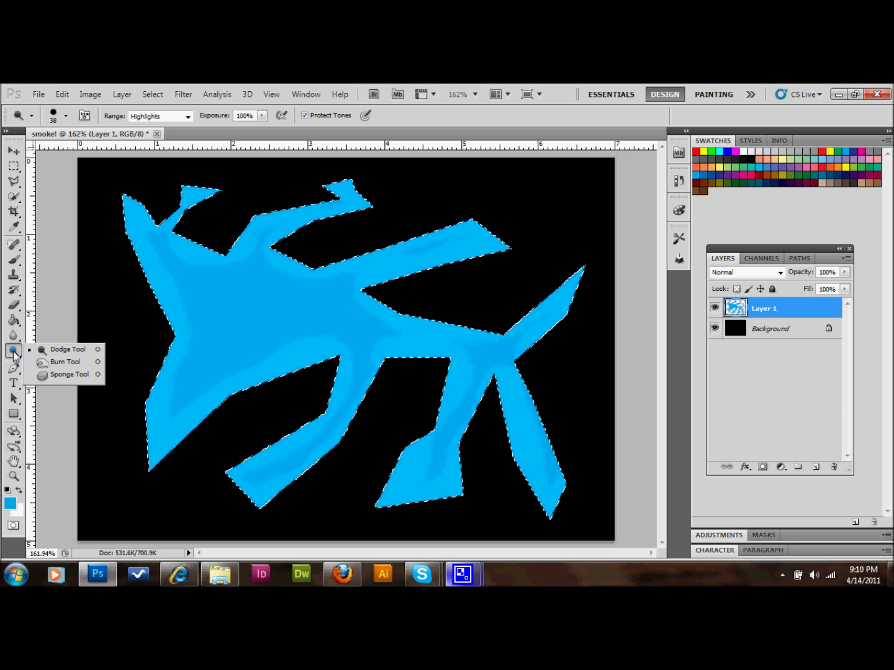
# Step: Burn darker patches into the blue shape, switching Range to Highlights then back to Midtones
pyautogui.click(47, 363)
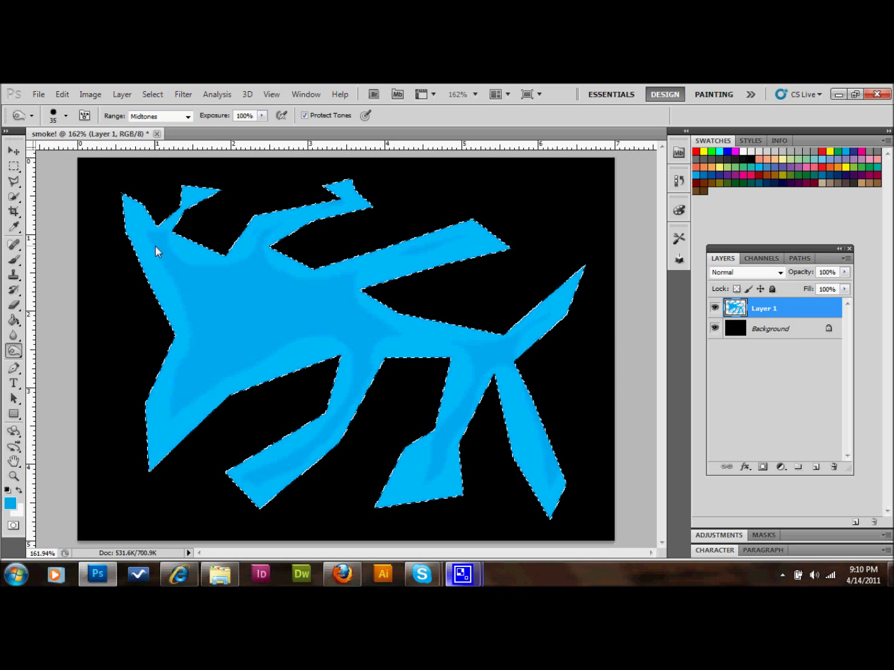
pyautogui.moveTo(265, 232)
pyautogui.mouseDown()
pyautogui.moveTo(288, 299)
pyautogui.moveTo(357, 281)
pyautogui.moveTo(311, 292)
pyautogui.moveTo(344, 314)
pyautogui.moveTo(231, 301)
pyautogui.moveTo(180, 273)
pyautogui.moveTo(161, 244)
pyautogui.moveTo(202, 312)
pyautogui.moveTo(199, 342)
pyautogui.moveTo(181, 188)
pyautogui.moveTo(205, 243)
pyautogui.mouseUp()
pyautogui.click(158, 116)
pyautogui.click(166, 147)
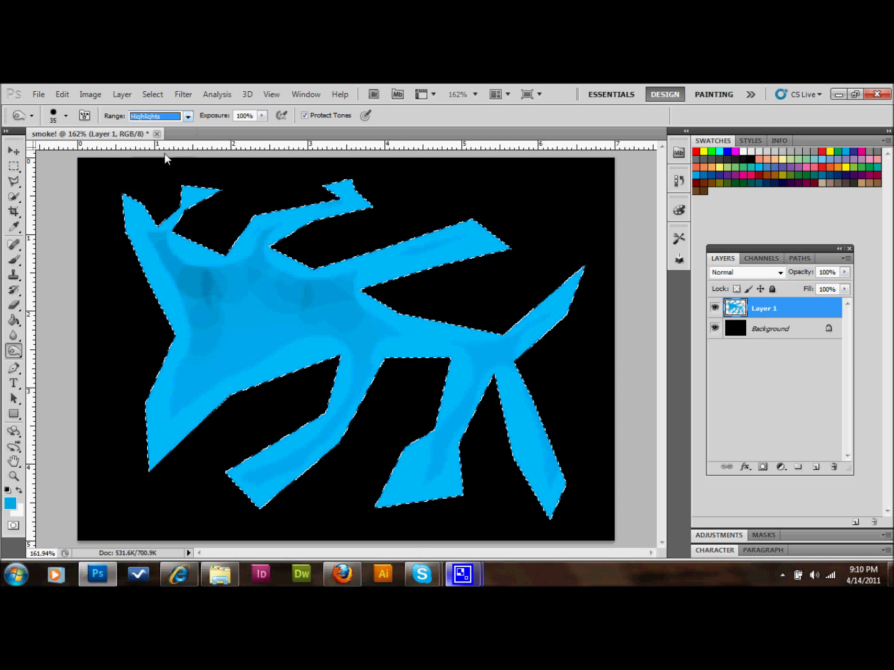
pyautogui.moveTo(174, 256)
pyautogui.mouseDown()
pyautogui.moveTo(196, 295)
pyautogui.moveTo(198, 356)
pyautogui.moveTo(175, 409)
pyautogui.moveTo(273, 341)
pyautogui.moveTo(221, 336)
pyautogui.moveTo(221, 281)
pyautogui.moveTo(235, 295)
pyautogui.moveTo(259, 233)
pyautogui.moveTo(265, 279)
pyautogui.moveTo(315, 293)
pyautogui.moveTo(338, 289)
pyautogui.moveTo(355, 326)
pyautogui.moveTo(372, 341)
pyautogui.moveTo(374, 334)
pyautogui.moveTo(364, 383)
pyautogui.moveTo(344, 410)
pyautogui.moveTo(264, 475)
pyautogui.moveTo(288, 323)
pyautogui.moveTo(266, 305)
pyautogui.moveTo(254, 309)
pyautogui.moveTo(334, 355)
pyautogui.moveTo(328, 317)
pyautogui.moveTo(458, 355)
pyautogui.moveTo(469, 368)
pyautogui.moveTo(455, 442)
pyautogui.moveTo(422, 490)
pyautogui.moveTo(501, 343)
pyautogui.moveTo(497, 357)
pyautogui.moveTo(517, 330)
pyautogui.moveTo(489, 364)
pyautogui.moveTo(529, 338)
pyautogui.moveTo(535, 316)
pyautogui.moveTo(511, 375)
pyautogui.moveTo(521, 451)
pyautogui.moveTo(527, 422)
pyautogui.moveTo(547, 473)
pyautogui.moveTo(461, 372)
pyautogui.moveTo(293, 330)
pyautogui.moveTo(209, 357)
pyautogui.moveTo(231, 239)
pyautogui.mouseUp()
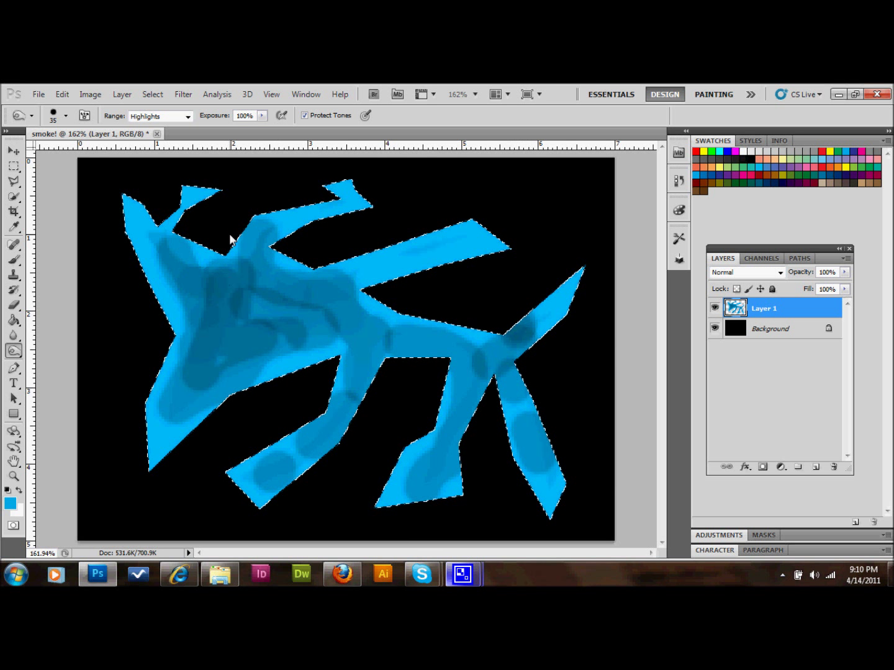
pyautogui.click(159, 116)
pyautogui.click(166, 137)
pyautogui.moveTo(176, 256)
pyautogui.mouseDown()
pyautogui.moveTo(212, 299)
pyautogui.moveTo(208, 344)
pyautogui.moveTo(179, 421)
pyautogui.moveTo(196, 370)
pyautogui.moveTo(244, 325)
pyautogui.moveTo(219, 357)
pyautogui.moveTo(273, 347)
pyautogui.moveTo(283, 294)
pyautogui.moveTo(327, 318)
pyautogui.moveTo(345, 289)
pyautogui.moveTo(404, 253)
pyautogui.moveTo(438, 249)
pyautogui.moveTo(333, 249)
pyautogui.moveTo(289, 223)
pyautogui.moveTo(292, 208)
pyautogui.moveTo(322, 202)
pyautogui.moveTo(329, 226)
pyautogui.moveTo(573, 351)
pyautogui.moveTo(535, 325)
pyautogui.moveTo(464, 415)
pyautogui.moveTo(430, 478)
pyautogui.moveTo(395, 497)
pyautogui.moveTo(511, 428)
pyautogui.moveTo(482, 319)
pyautogui.moveTo(461, 333)
pyautogui.moveTo(378, 339)
pyautogui.moveTo(295, 458)
pyautogui.moveTo(320, 417)
pyautogui.moveTo(413, 357)
pyautogui.moveTo(392, 349)
pyautogui.moveTo(481, 366)
pyautogui.moveTo(397, 347)
pyautogui.moveTo(356, 266)
pyautogui.mouseUp()
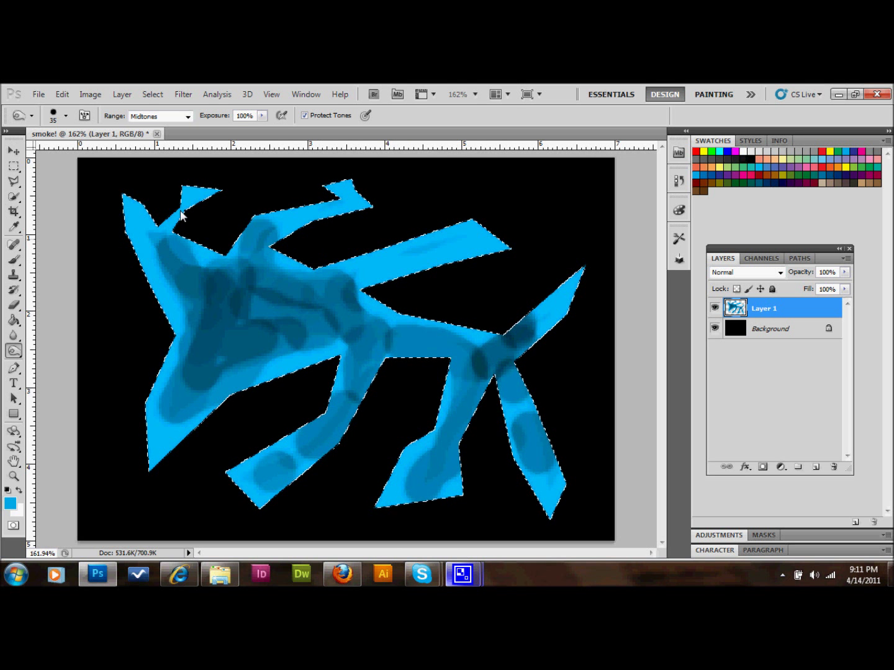
pyautogui.press('m')
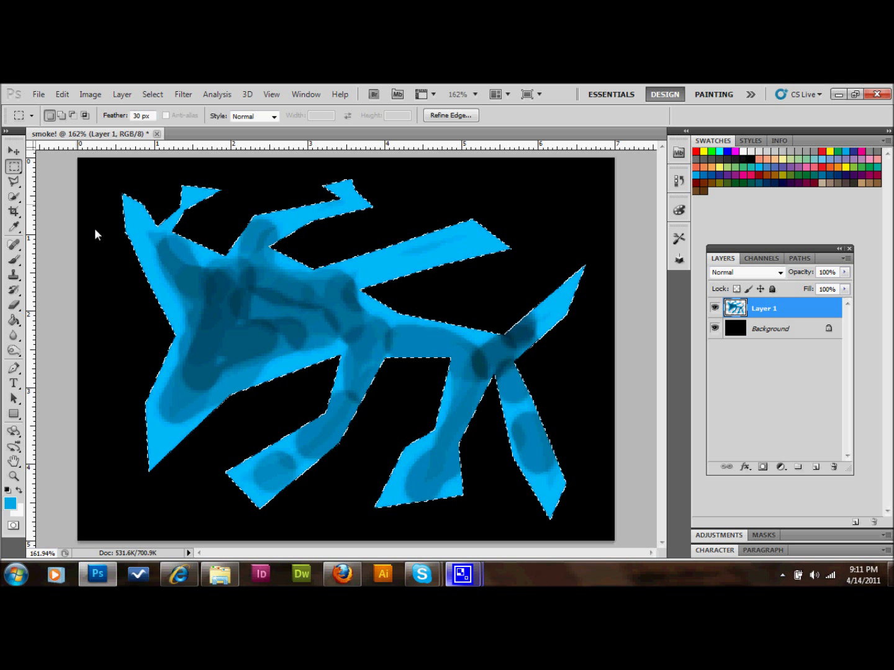
# Step: Deselect with Ctrl+D and apply Filter > Distort > Wave using the default generators
pyautogui.hotkey('ctrl', 'd')
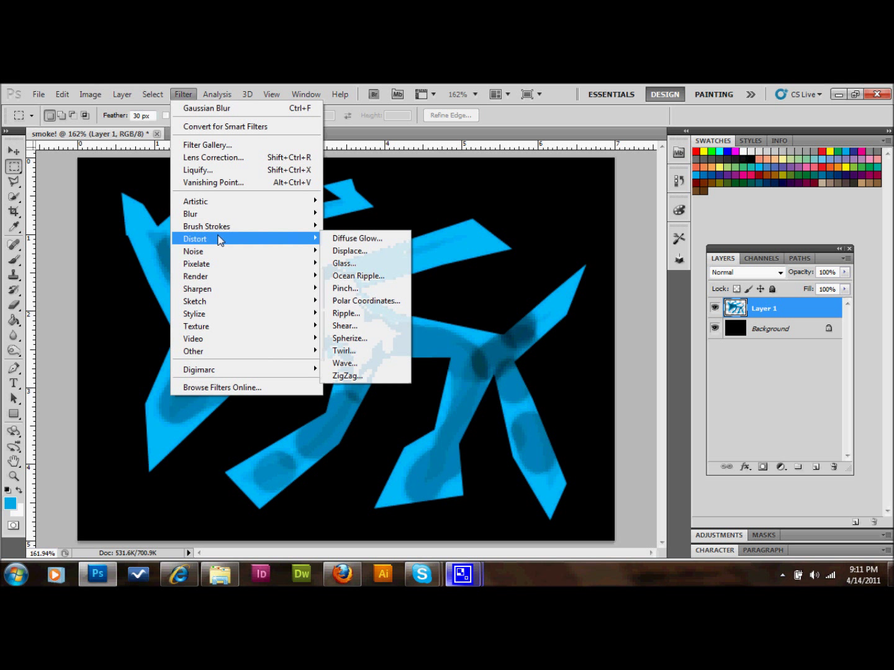
pyautogui.moveTo(316, 241)
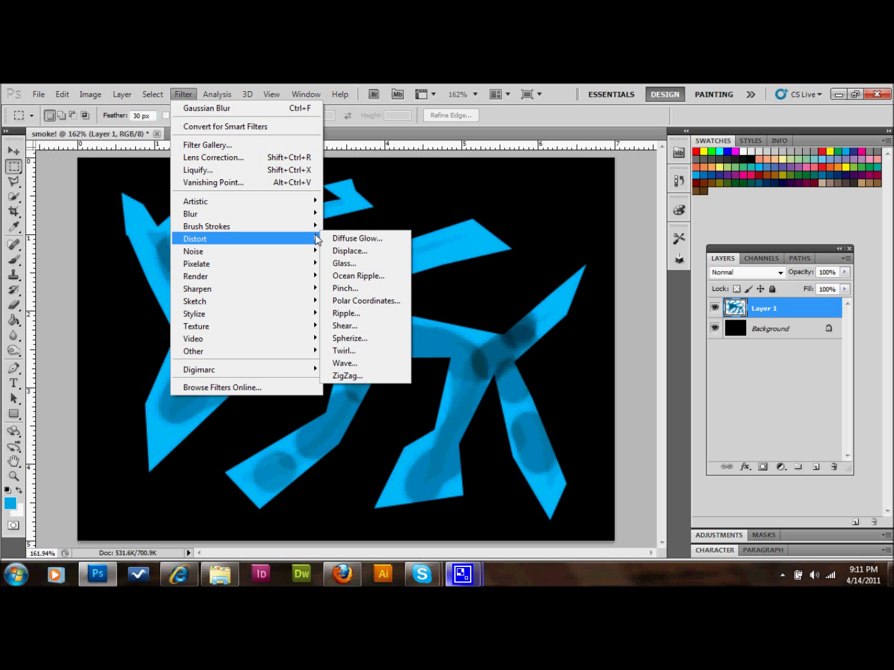
pyautogui.click(346, 365)
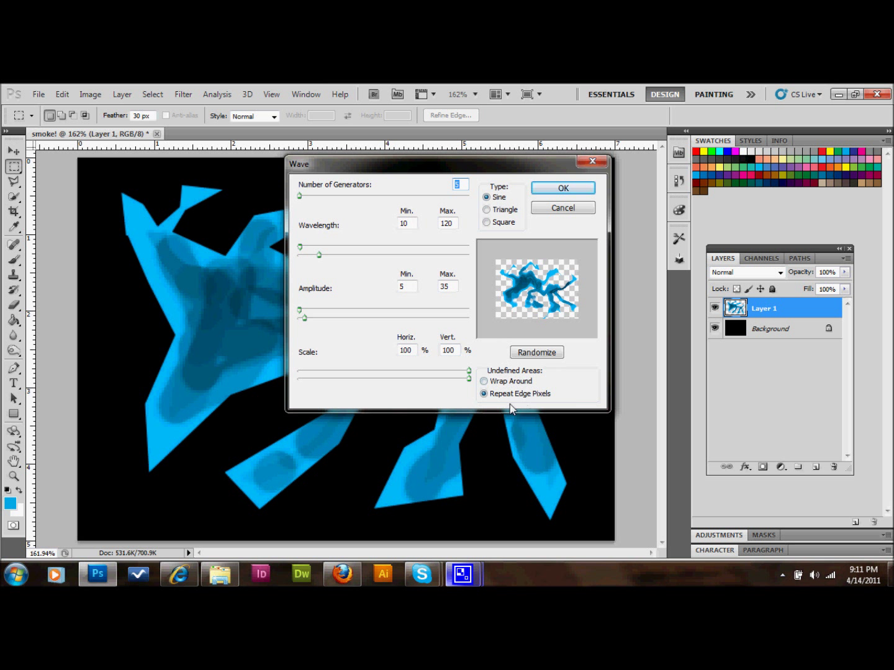
pyautogui.click(563, 193)
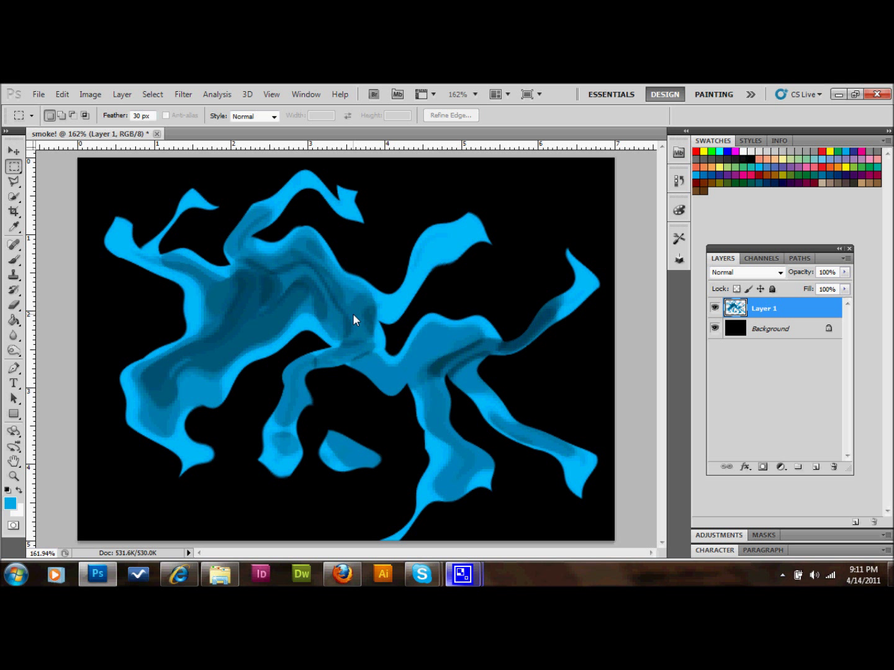
# Step: Fade the Wave filter to 51% opacity through Edit > Fade Wave
pyautogui.click(62, 94)
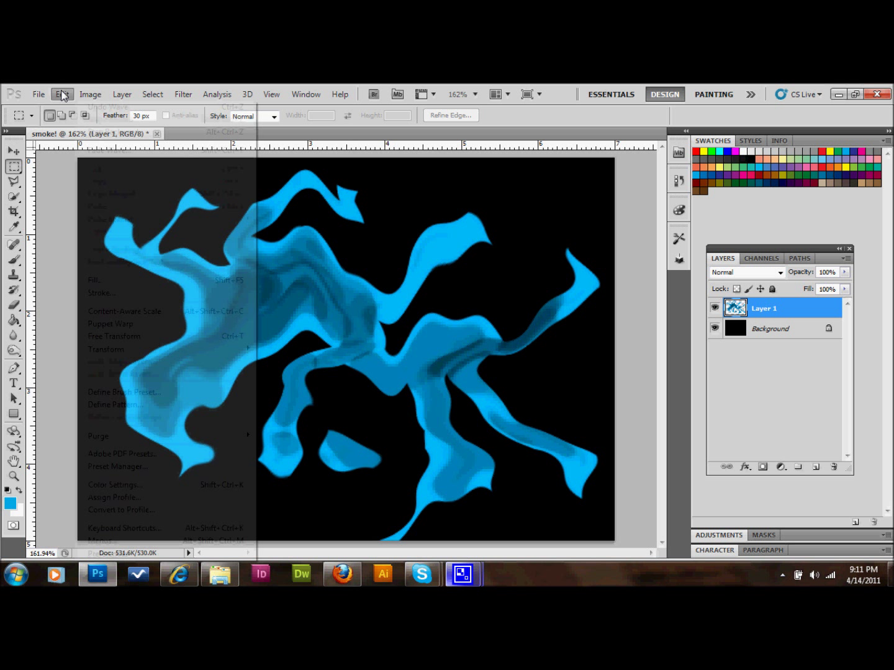
pyautogui.click(133, 150)
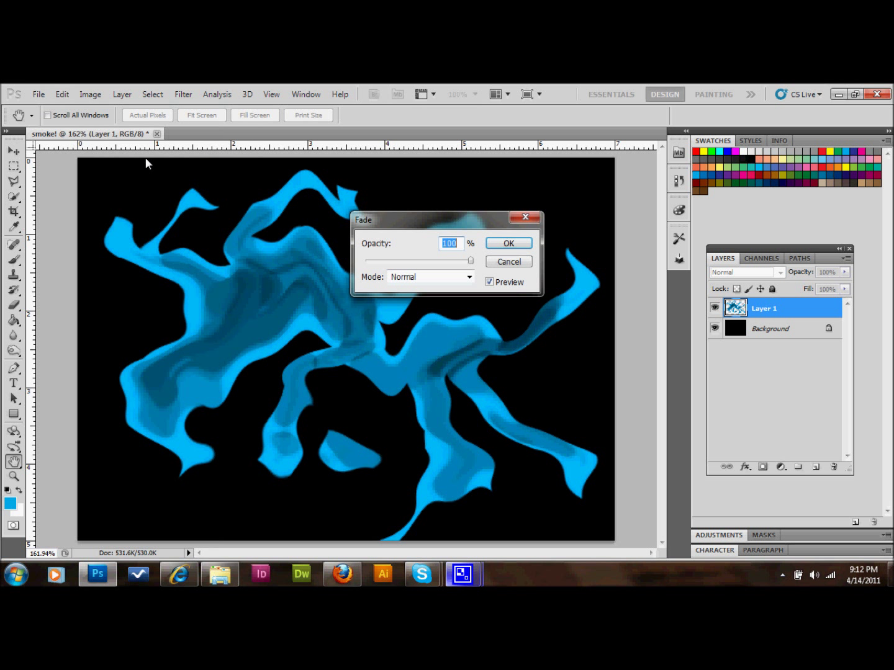
pyautogui.moveTo(471, 260); pyautogui.dragTo(419, 262)
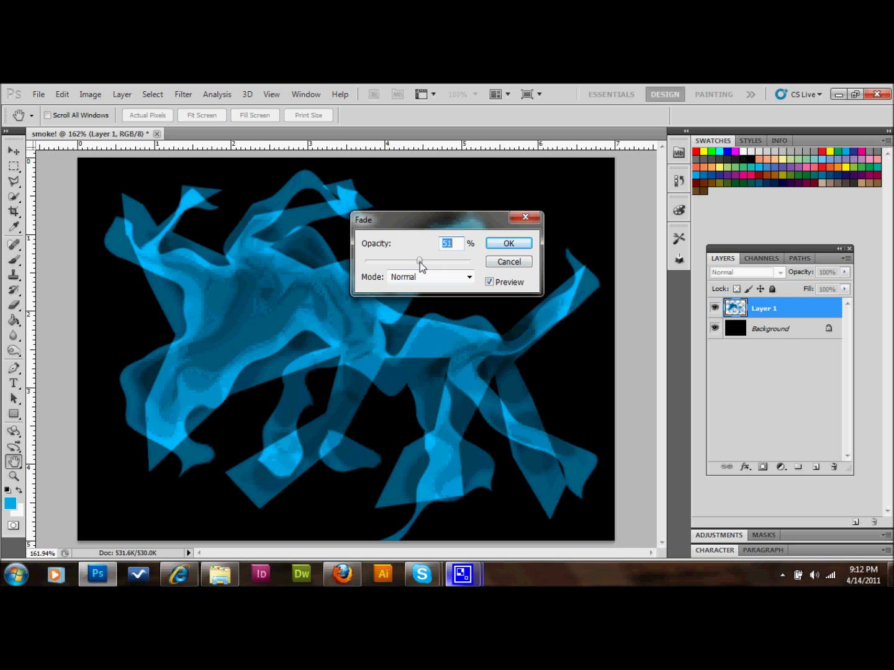
pyautogui.click(519, 243)
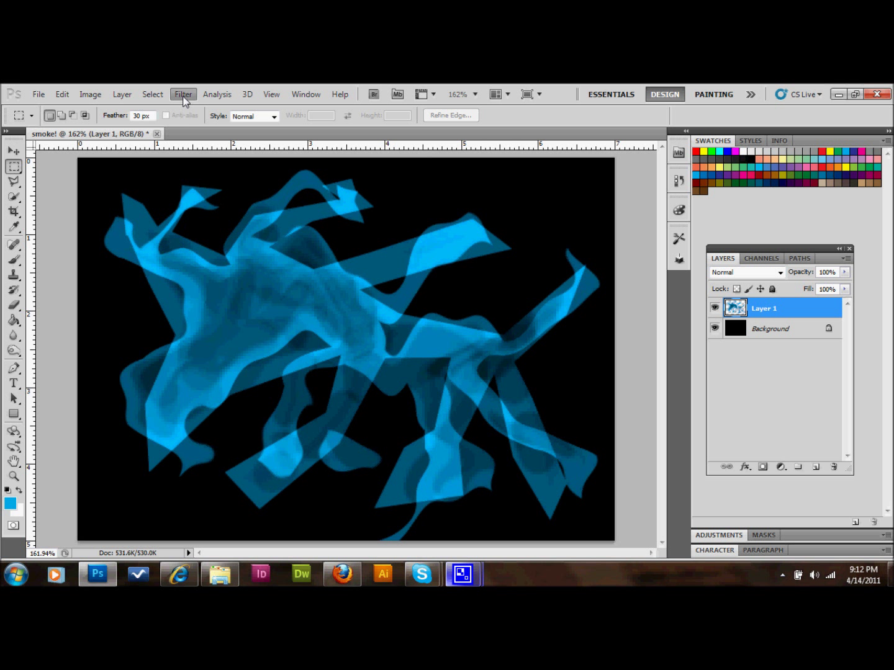
# Step: Reapply the Wave filter from the Filter menu and fade it to 50%
pyautogui.click(182, 95)
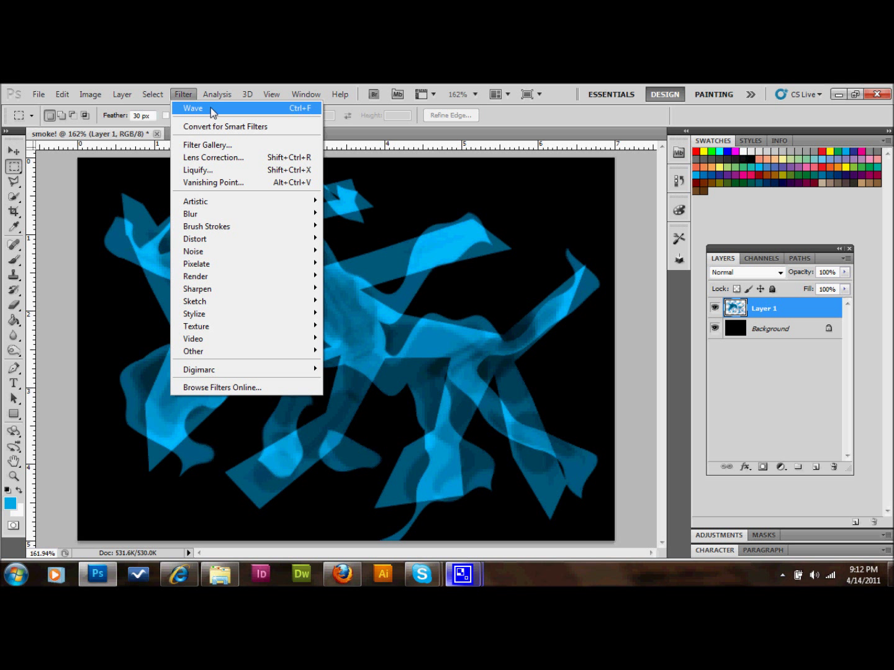
pyautogui.click(210, 107)
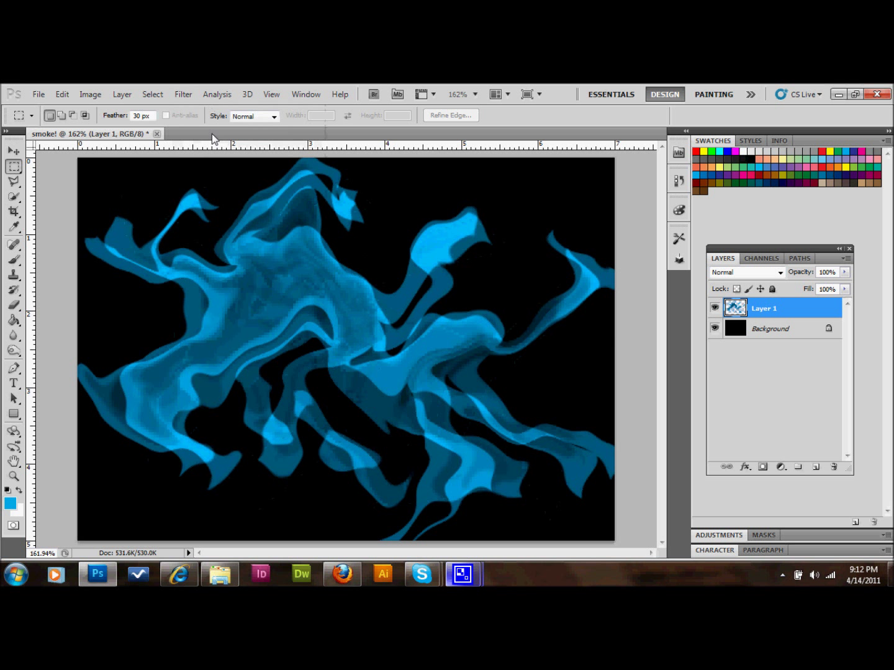
pyautogui.click(66, 93)
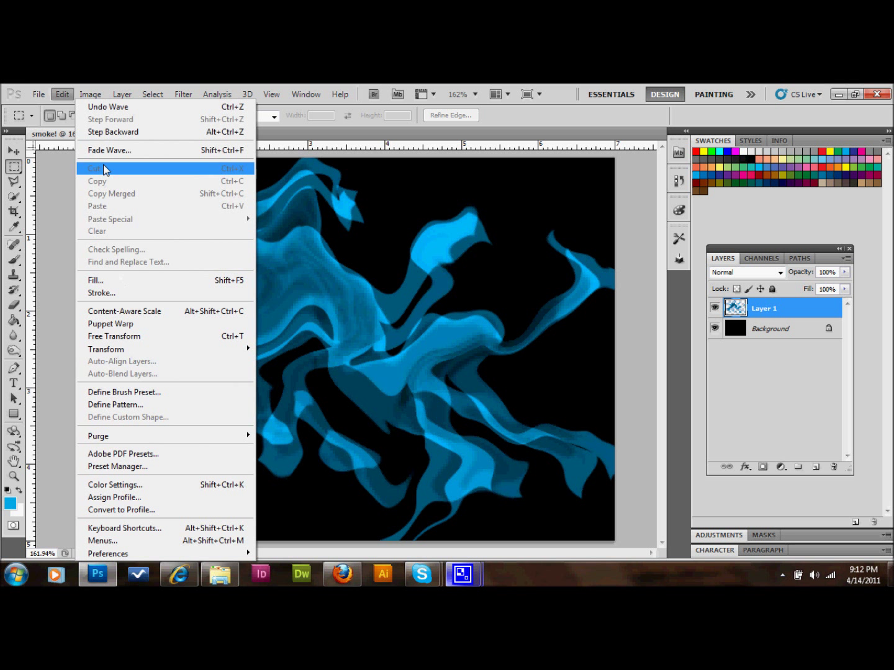
pyautogui.click(115, 152)
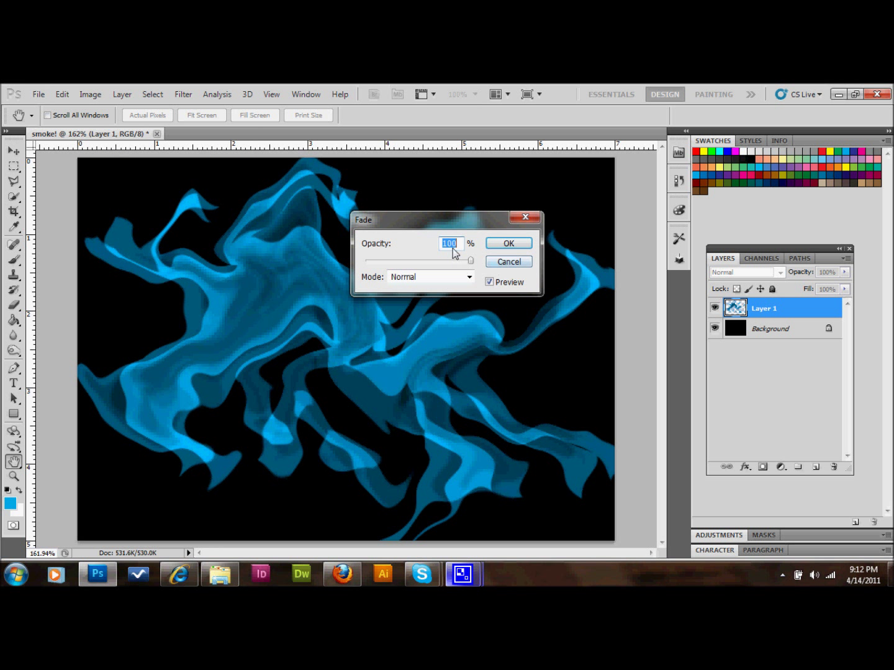
pyautogui.write('50')
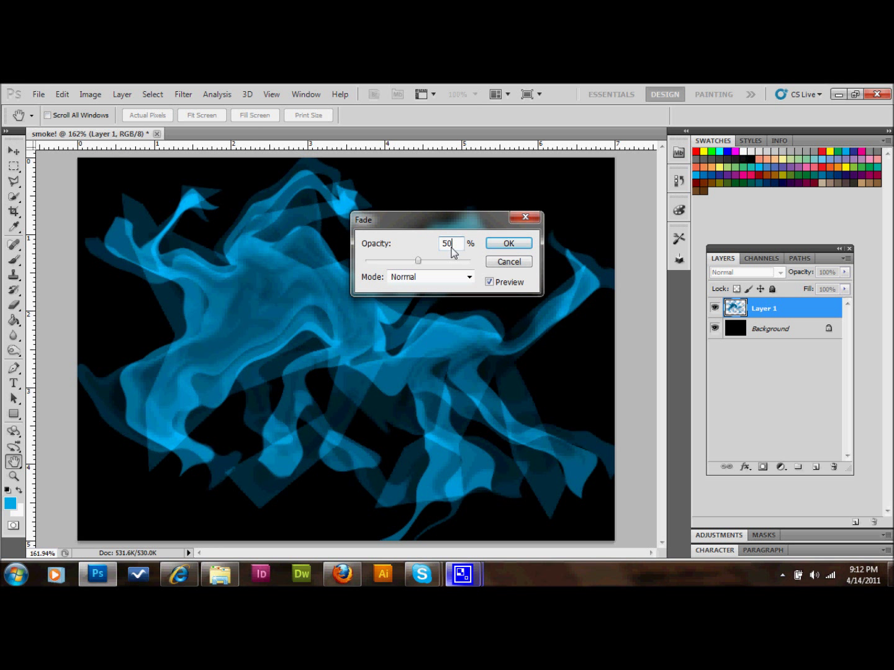
pyautogui.press('Return')
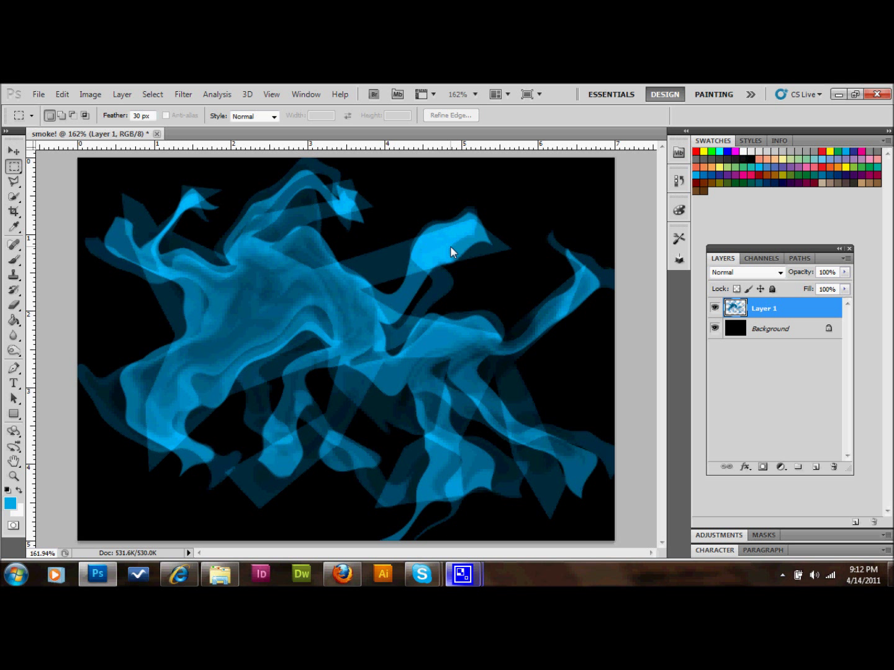
# Step: Repeat the Wave twice more with Ctrl+F, fading each pass to 50%
pyautogui.hotkey('ctrl', 'f')
pyautogui.hotkey('ctrl', 'shift', 'f')
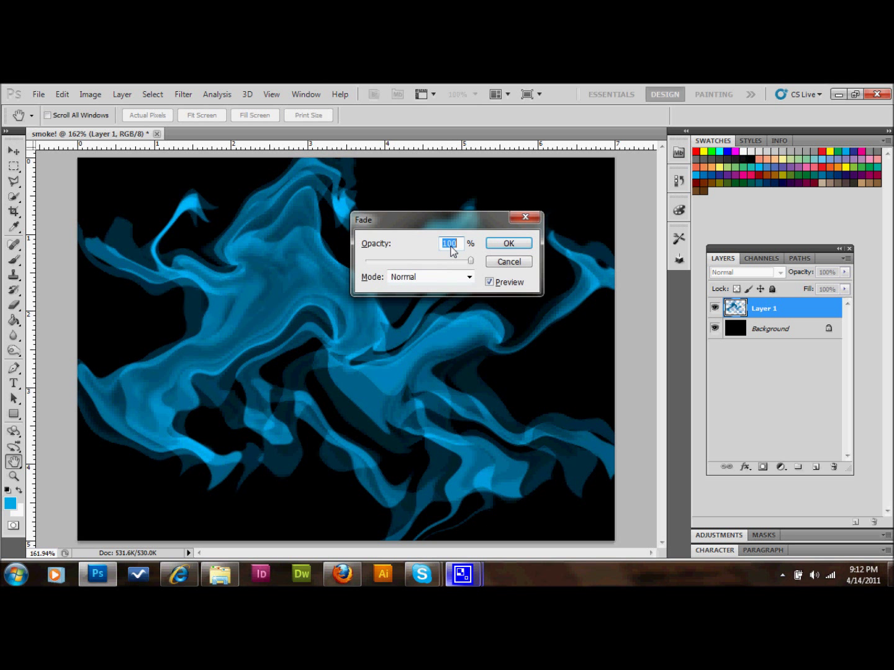
pyautogui.write('50')
pyautogui.press('Return')
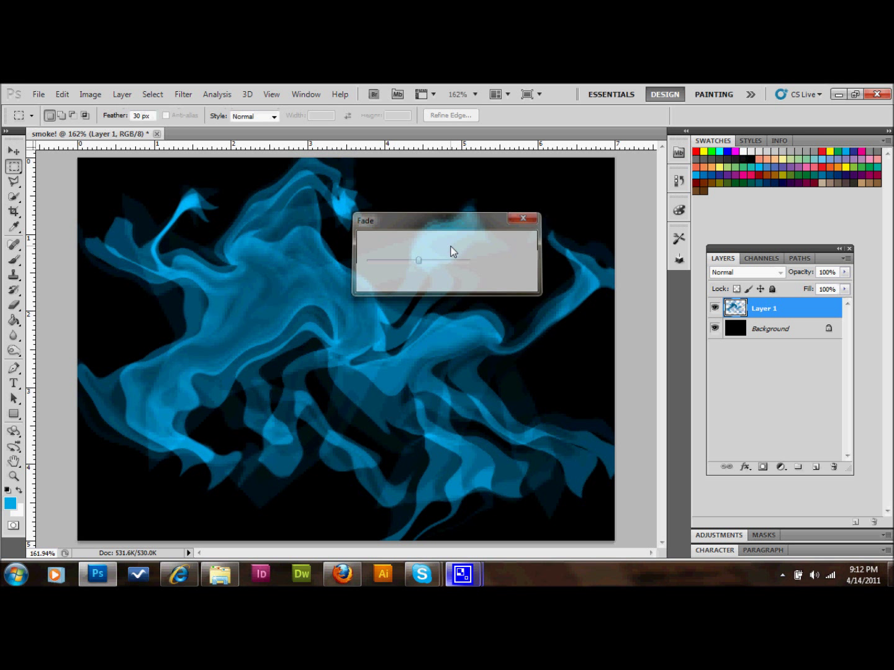
pyautogui.hotkey('ctrl', 'f')
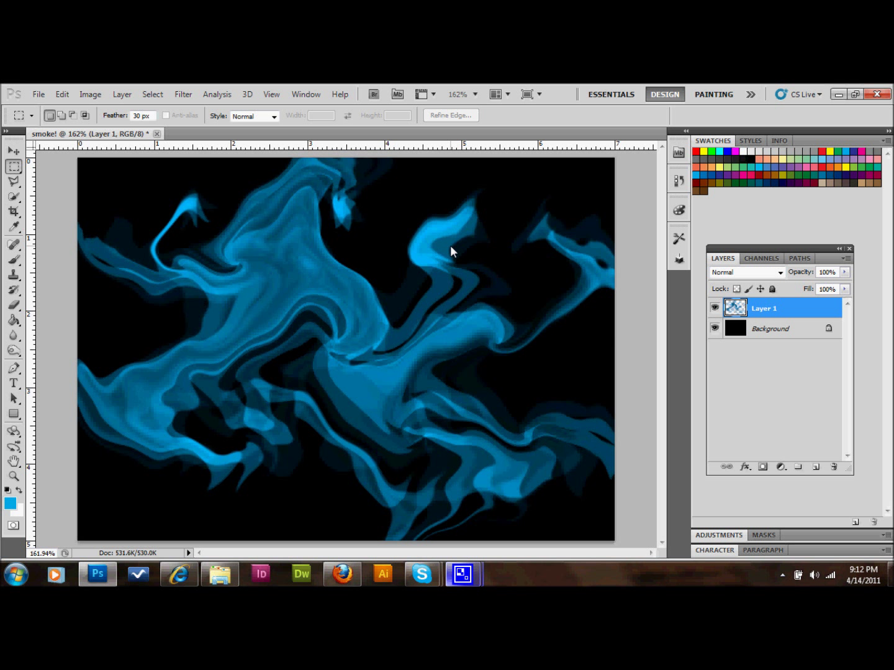
pyautogui.hotkey('ctrl', 'shift', 'f')
pyautogui.write('50')
pyautogui.press('Return')
pyautogui.press('m')
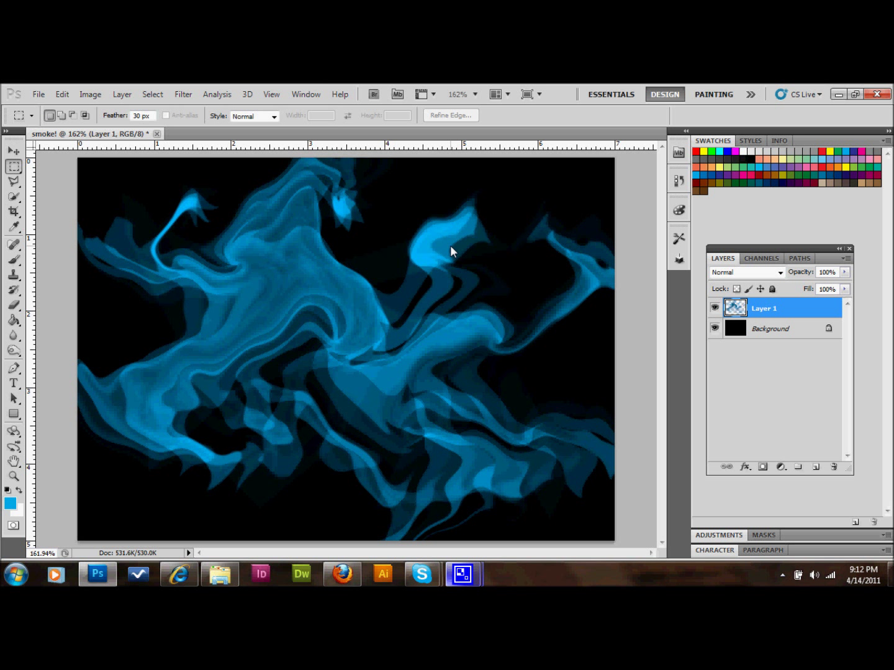
# Step: Run three further Ctrl+F Wave passes, each faded to 50% with Shift+Ctrl+F
pyautogui.hotkey('ctrl', 'f')
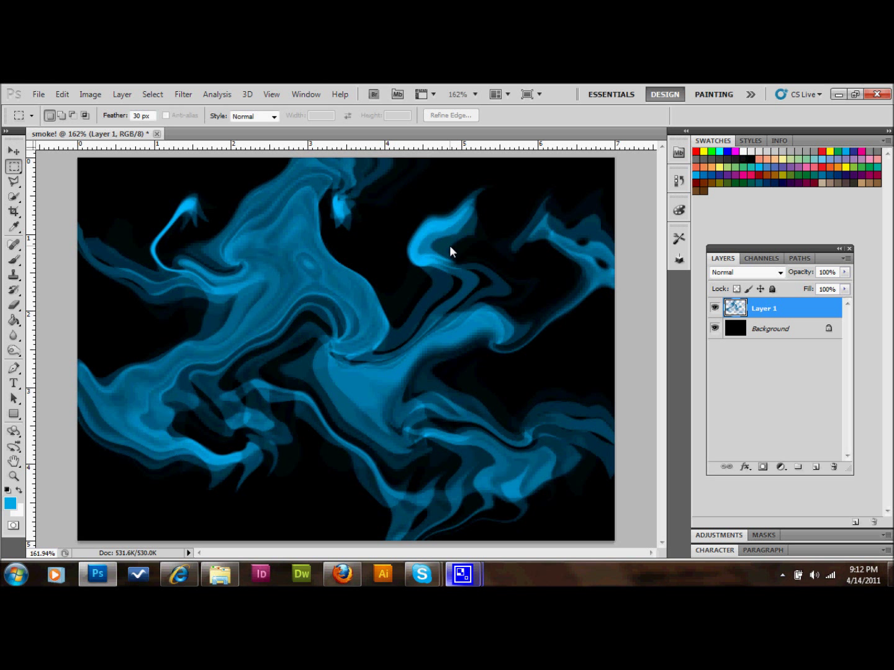
pyautogui.hotkey('ctrl', 'shift', 'f')
pyautogui.write('50')
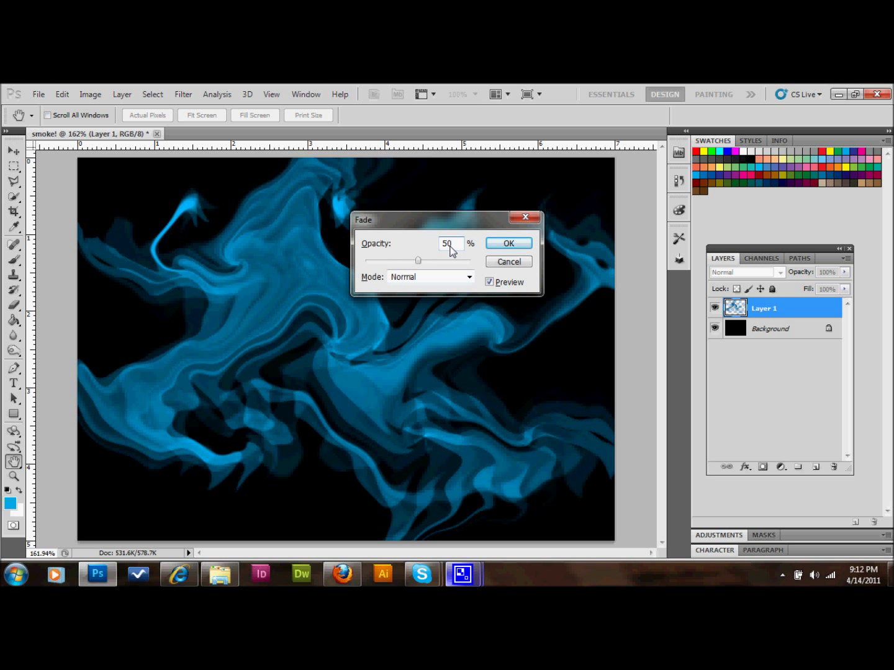
pyautogui.press('Return')
pyautogui.hotkey('ctrl', 'f')
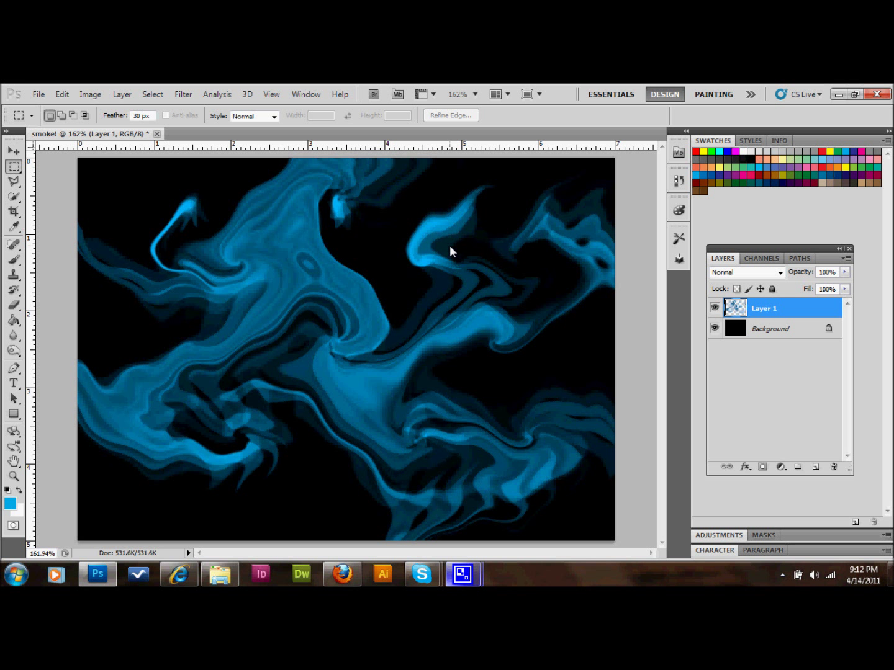
pyautogui.hotkey('ctrl', 'shift', 'f')
pyautogui.write('50')
pyautogui.press('Return')
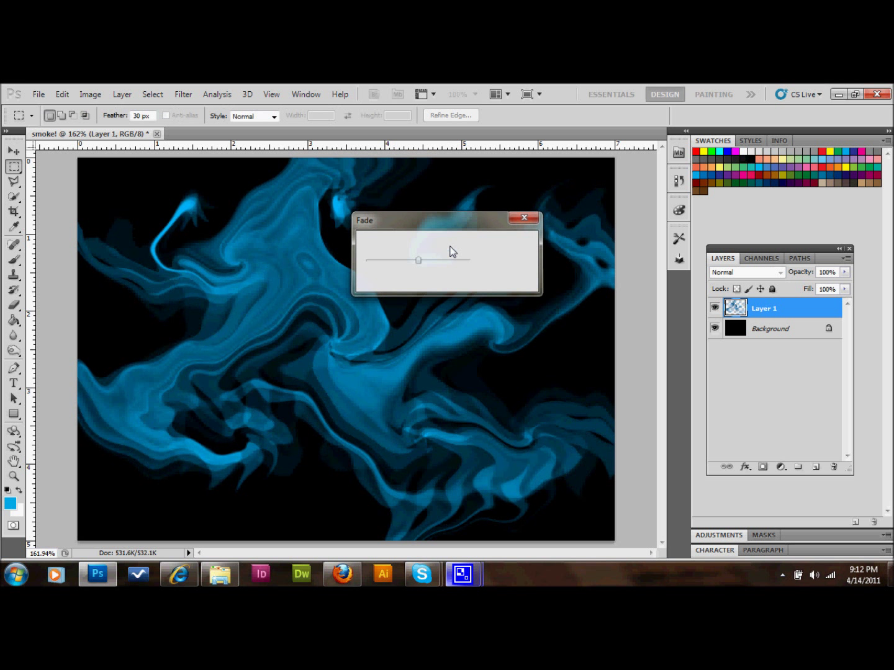
pyautogui.hotkey('ctrl', 'f')
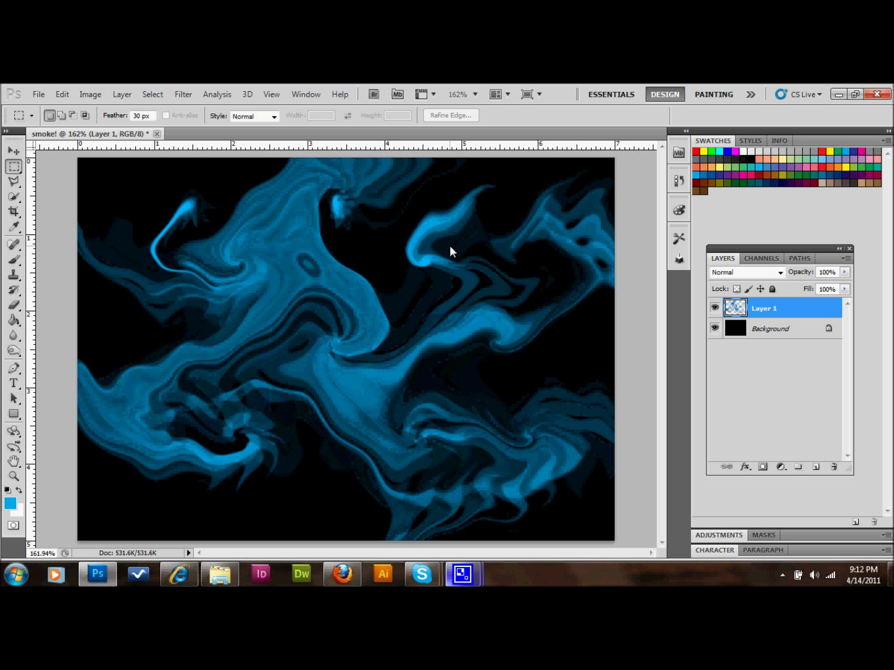
pyautogui.hotkey('ctrl', 'shift', 'f')
pyautogui.write('50')
pyautogui.press('Return')
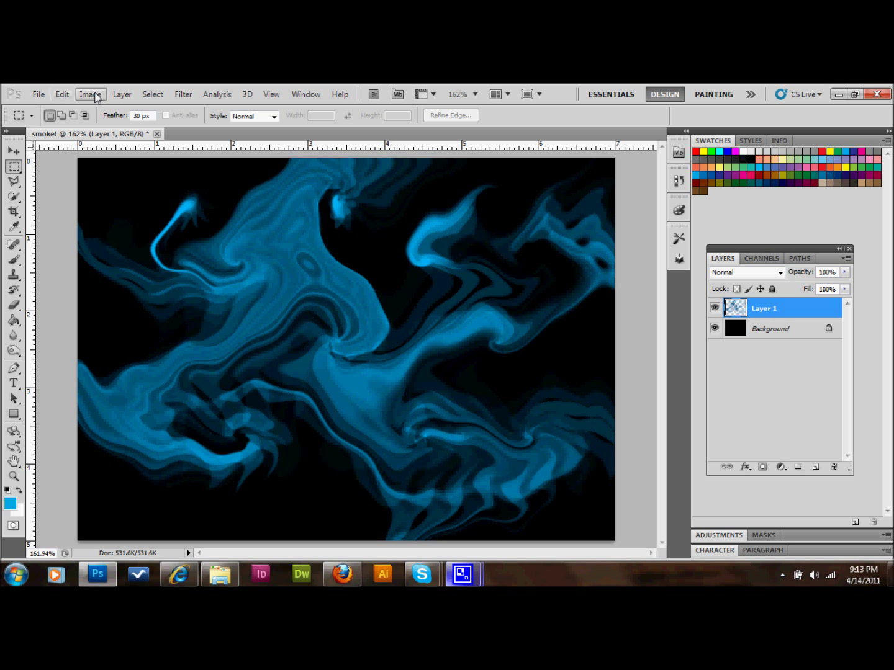
# Step: Apply Hue/Saturation with Saturation at -100 to turn the blue smoke grey
pyautogui.click(95, 96)
pyautogui.moveTo(124, 126)
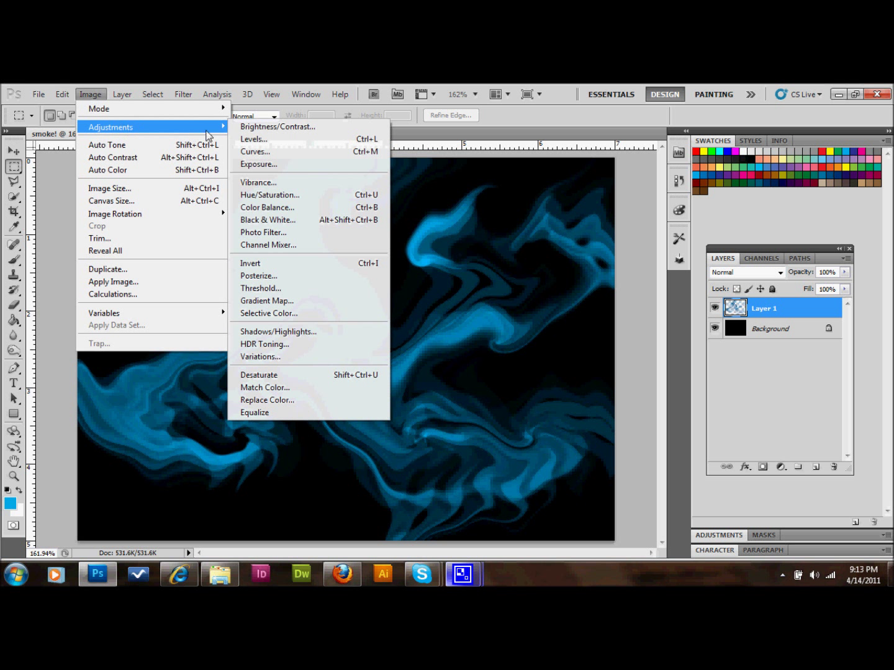
pyautogui.click(292, 197)
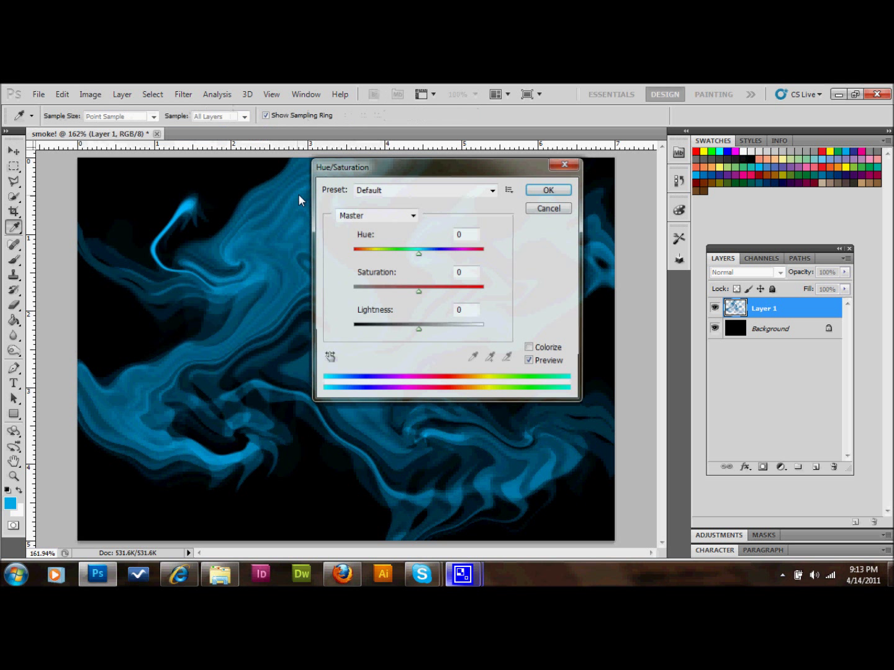
pyautogui.moveTo(418, 294); pyautogui.dragTo(314, 304)
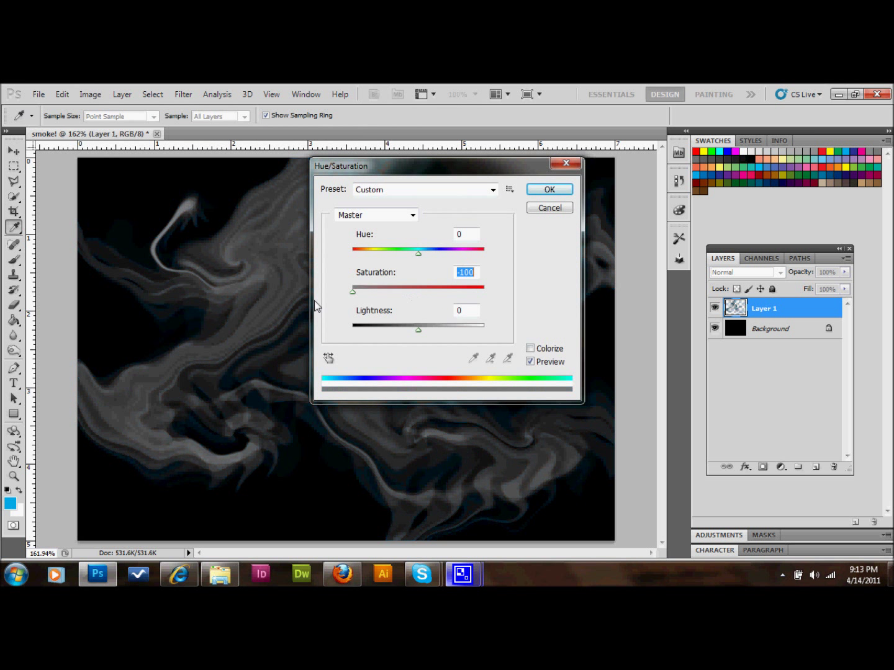
pyautogui.click(538, 196)
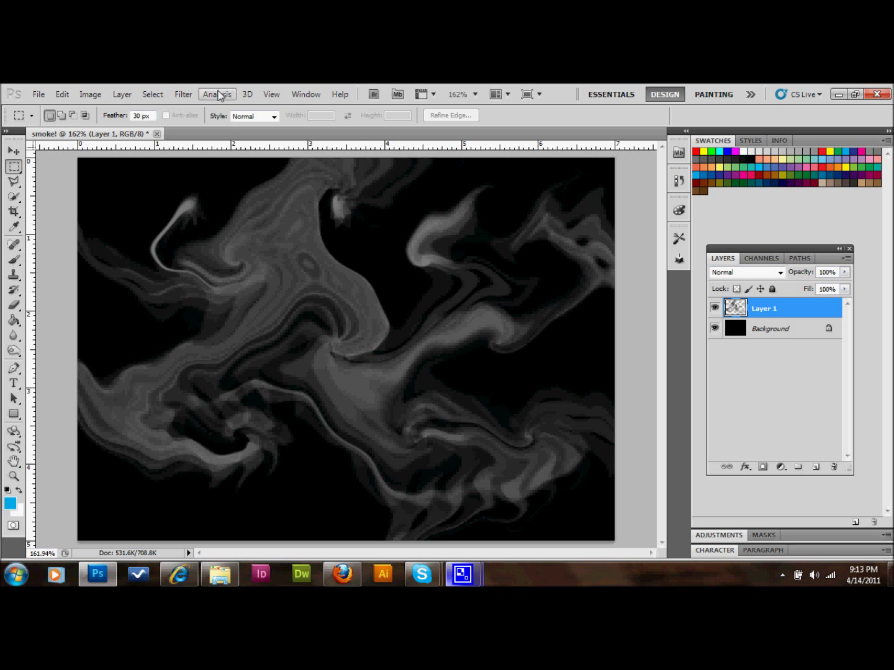
# Step: Apply a 1.2-pixel Gaussian Blur to the smoke on Layer 1 to smooth the wisps
pyautogui.click(185, 93)
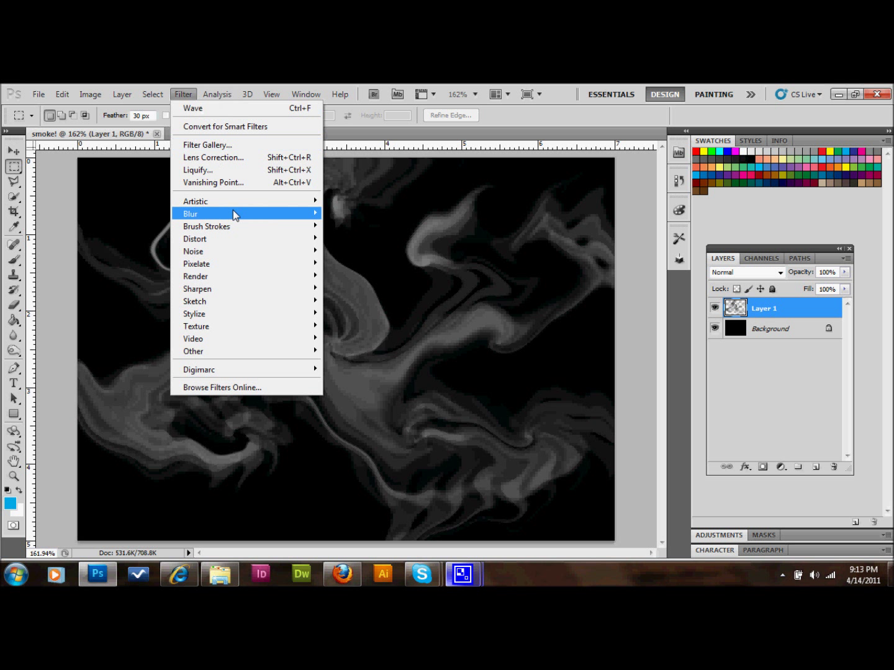
pyautogui.moveTo(236, 214)
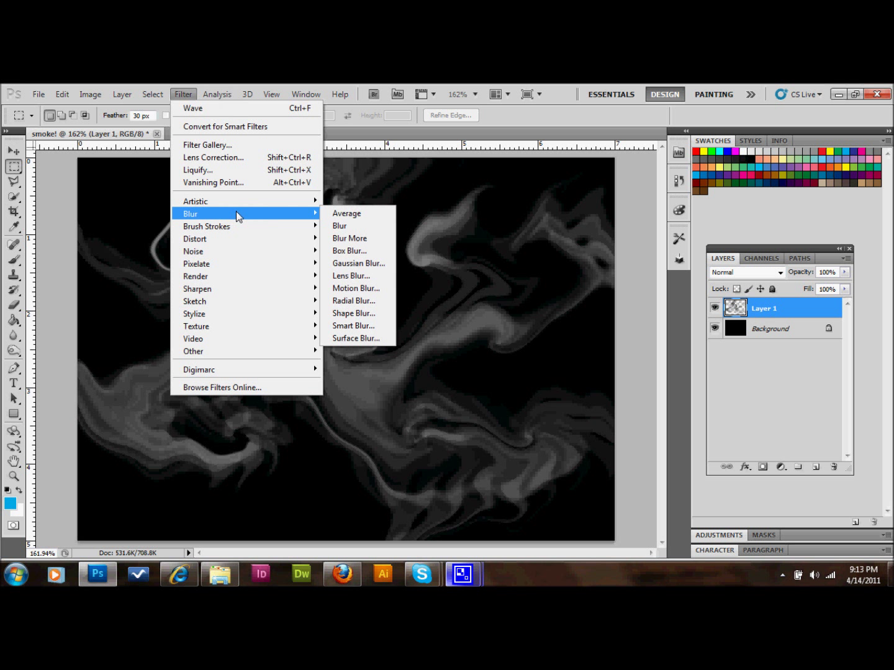
pyautogui.click(366, 268)
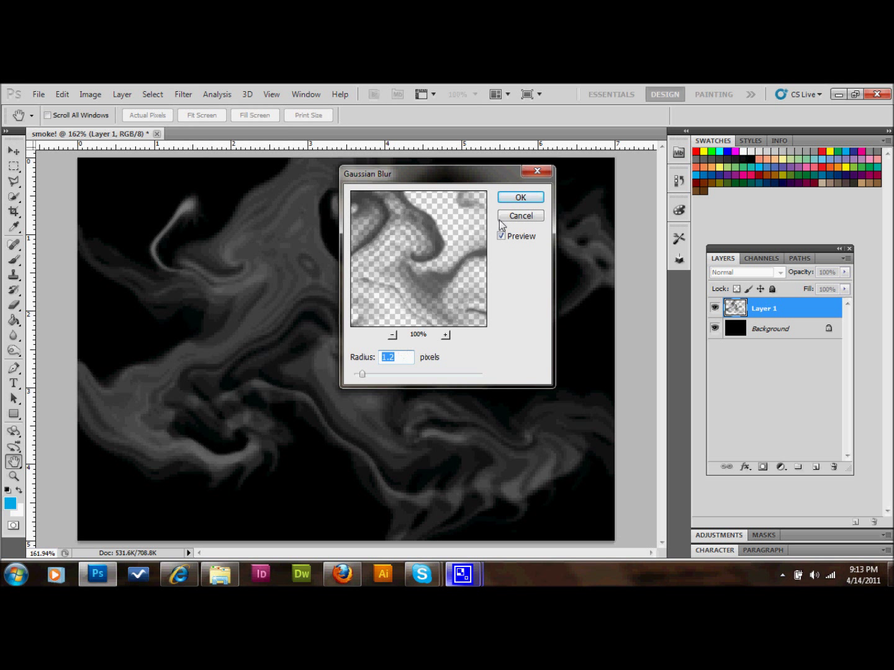
pyautogui.click(515, 203)
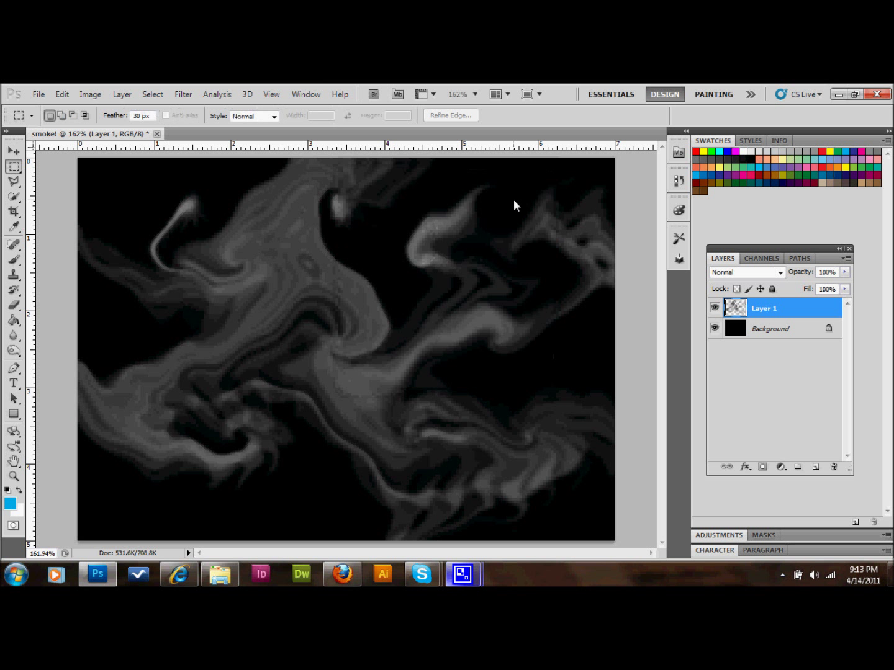